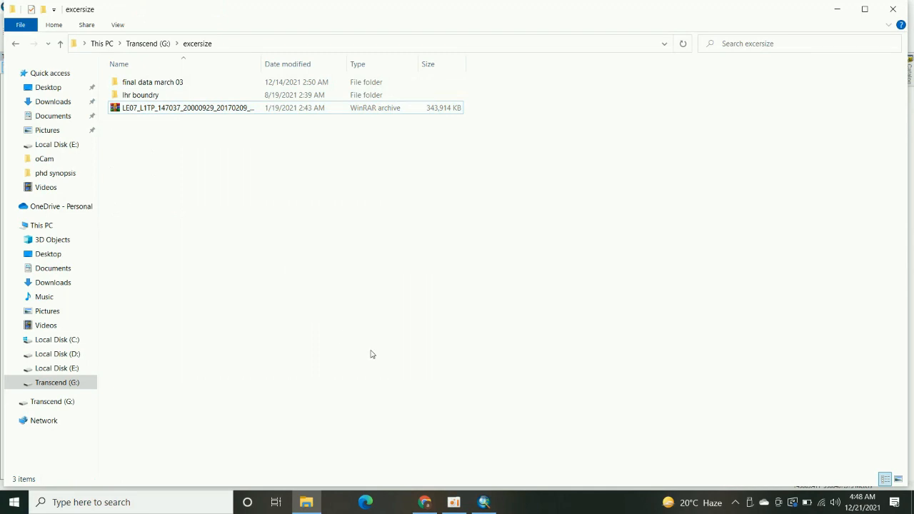
Step: Switch to ArcMap and start adding data to the empty map
{"action": "left_click", "coordinate": [483, 502]}
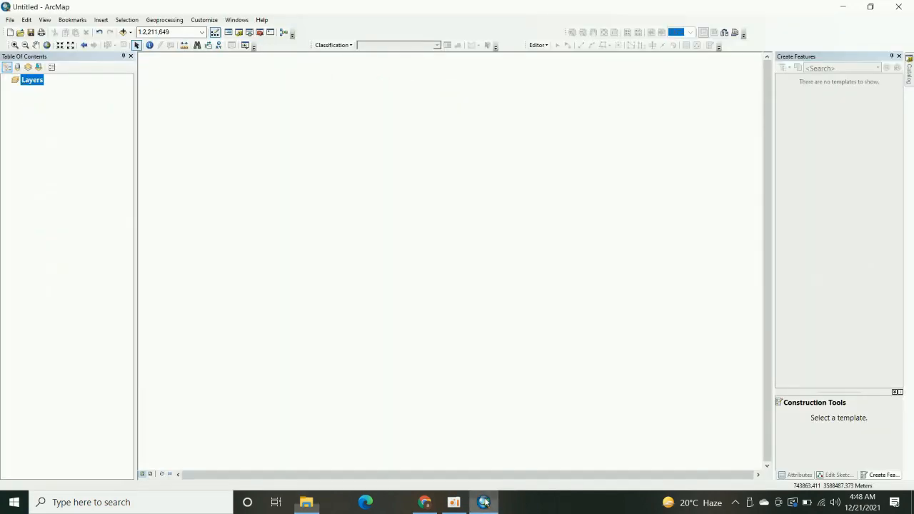
{"action": "left_click", "coordinate": [131, 32]}
{"action": "left_click", "coordinate": [143, 42]}
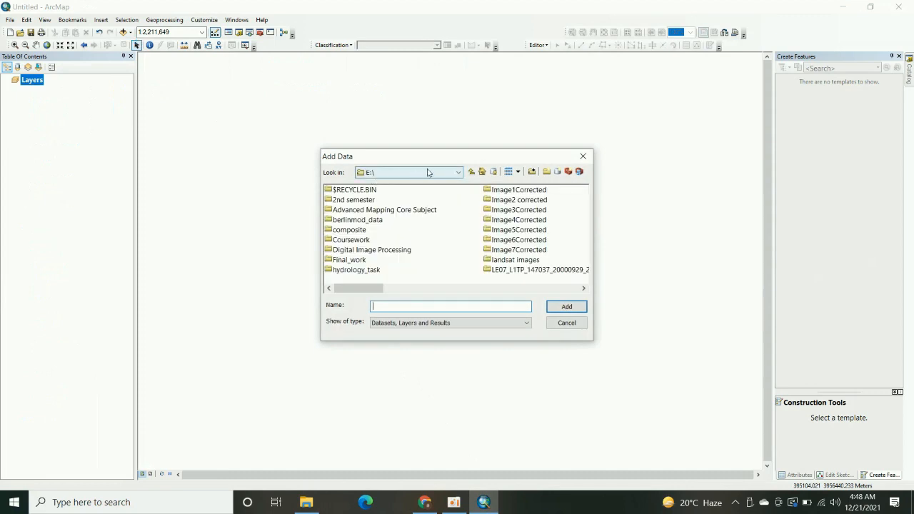
Step: Create a folder connection to the excersize folder on the Transcend (G:) drive
{"action": "left_click", "coordinate": [428, 172]}
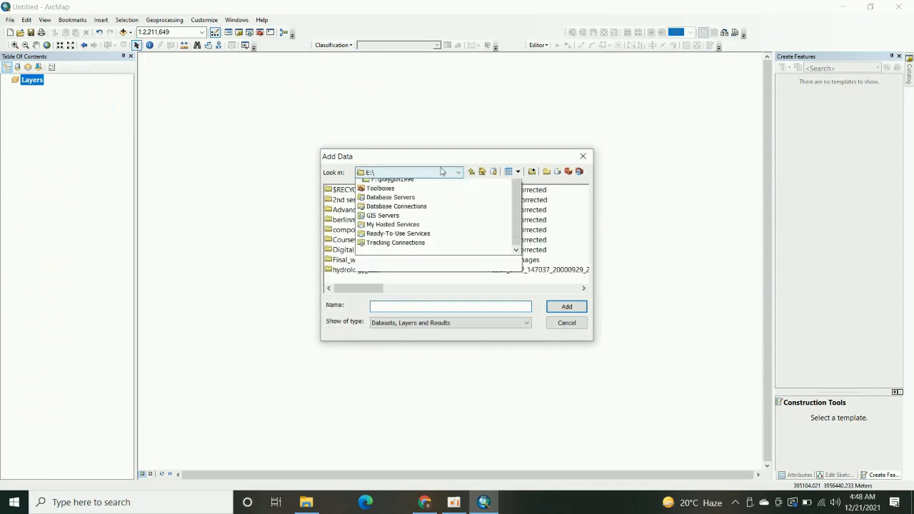
{"action": "left_click", "coordinate": [535, 176]}
{"action": "left_click", "coordinate": [531, 172]}
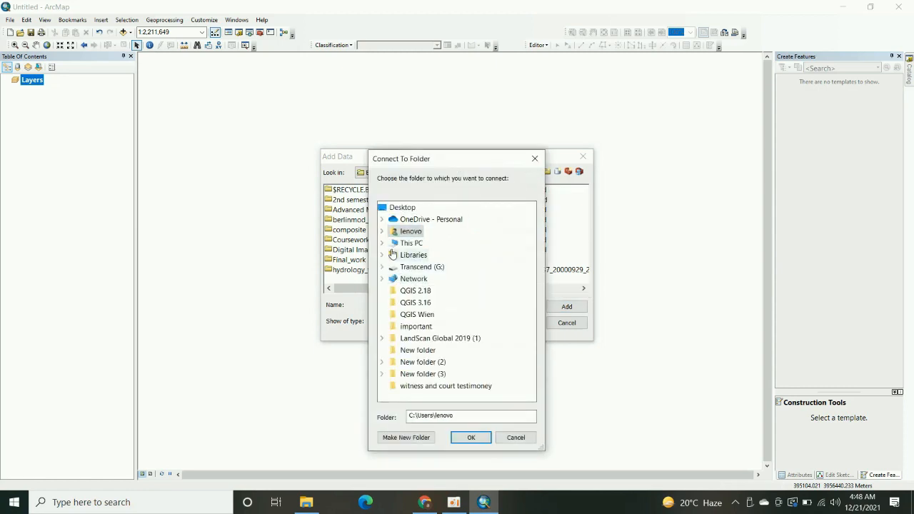
{"action": "left_click", "coordinate": [382, 243]}
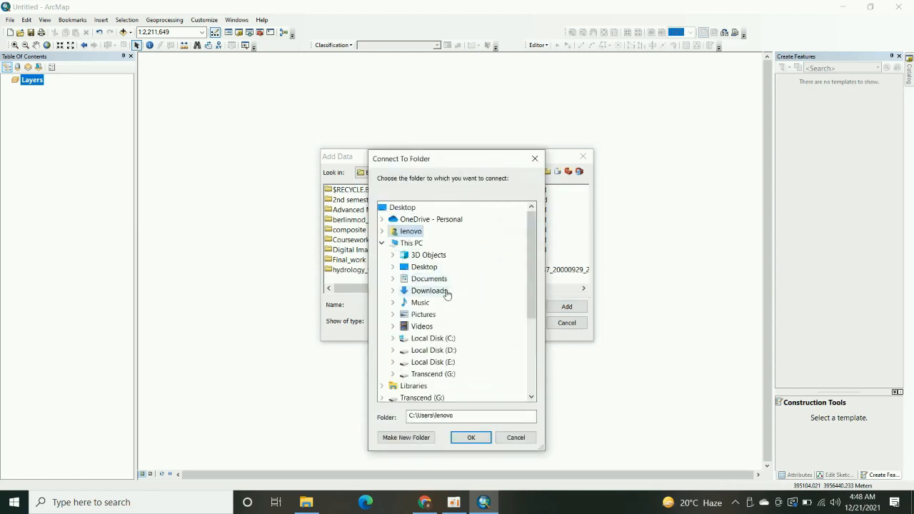
{"action": "left_click", "coordinate": [403, 374]}
{"action": "left_click", "coordinate": [392, 374]}
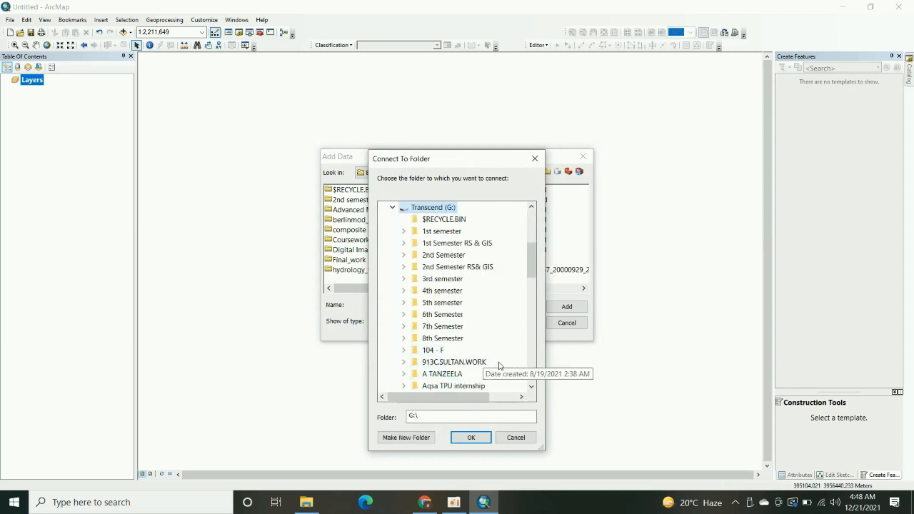
{"action": "left_click", "coordinate": [530, 386]}
{"action": "left_click", "coordinate": [531, 386]}
{"action": "left_click", "coordinate": [531, 386]}
{"action": "left_click", "coordinate": [530, 387]}
{"action": "left_click", "coordinate": [531, 386]}
{"action": "left_click", "coordinate": [531, 386]}
{"action": "left_click", "coordinate": [531, 386]}
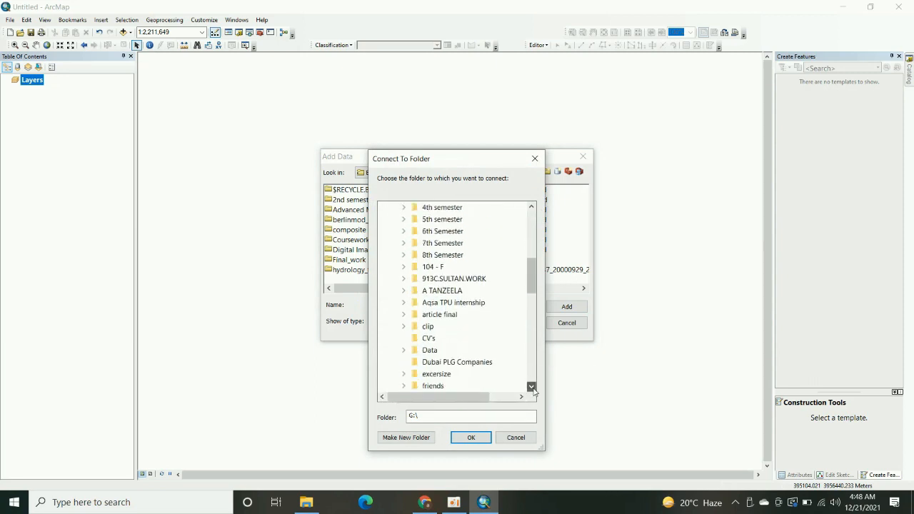
{"action": "double_click", "coordinate": [434, 375]}
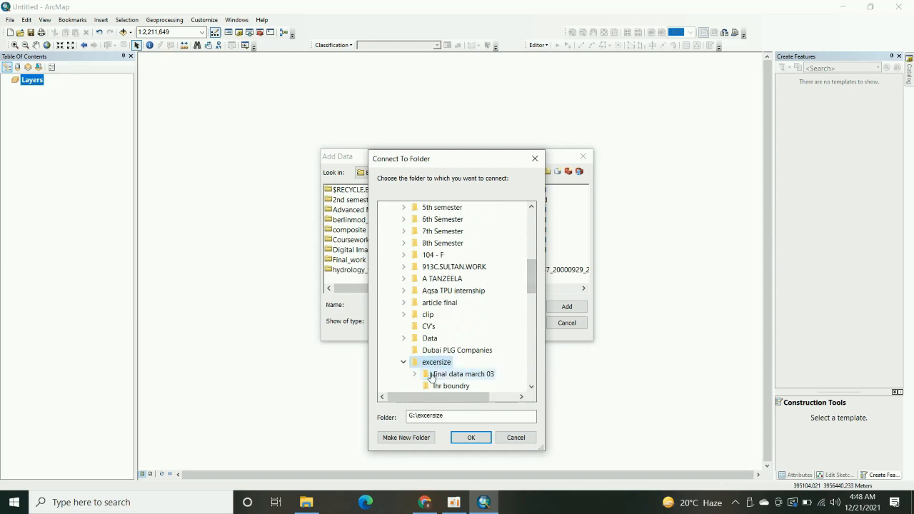
{"action": "left_click", "coordinate": [468, 439]}
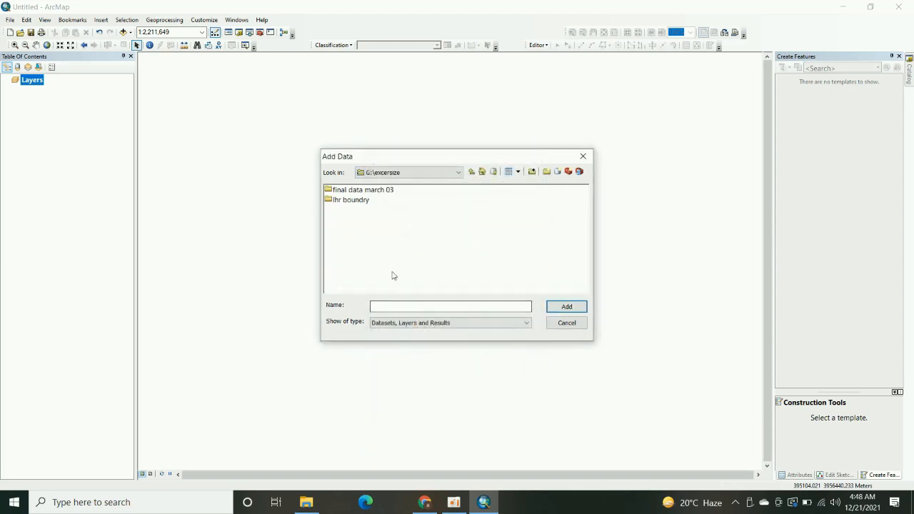
Step: Add the Landsat band rasters B1 to B8, including both B6_VCID files, from the "final data march 03" folder
{"action": "double_click", "coordinate": [365, 191]}
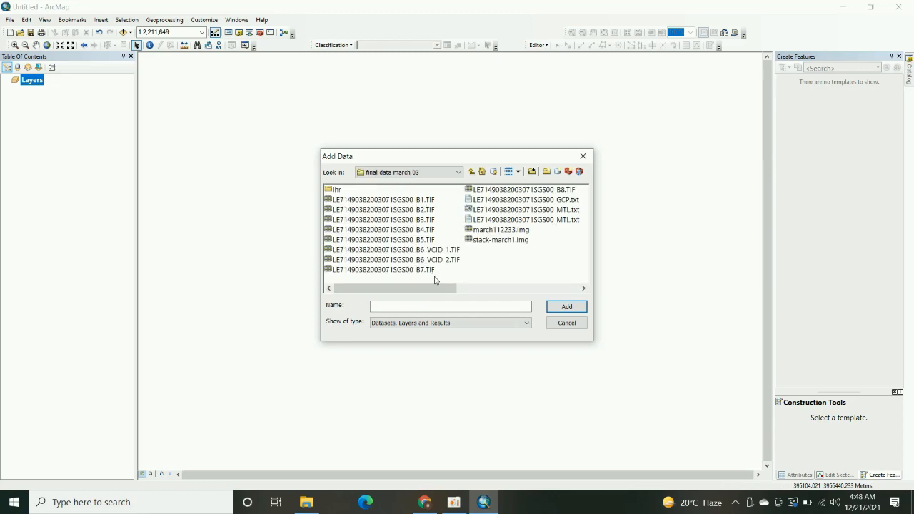
{"action": "left_click_drag", "start_coordinate": [434, 280], "coordinate": [414, 202]}
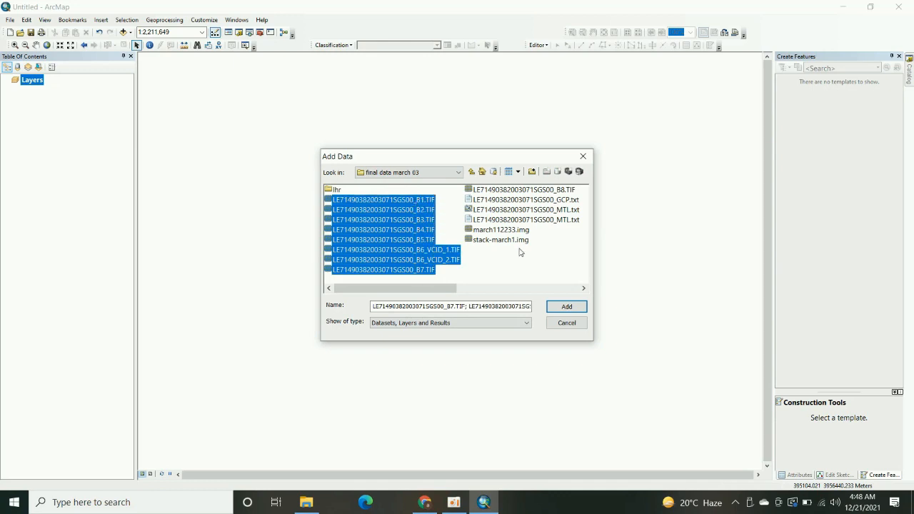
{"action": "left_click", "coordinate": [556, 190], "text": "ctrl"}
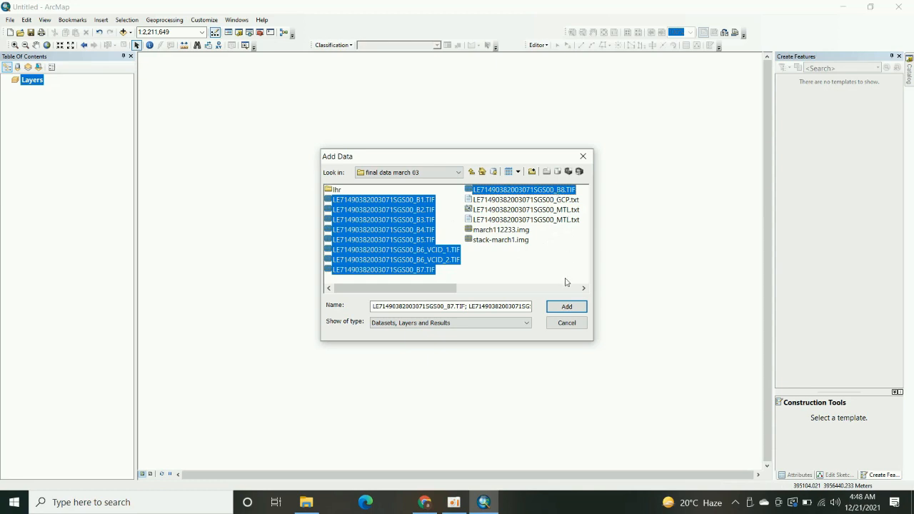
{"action": "left_click", "coordinate": [564, 306]}
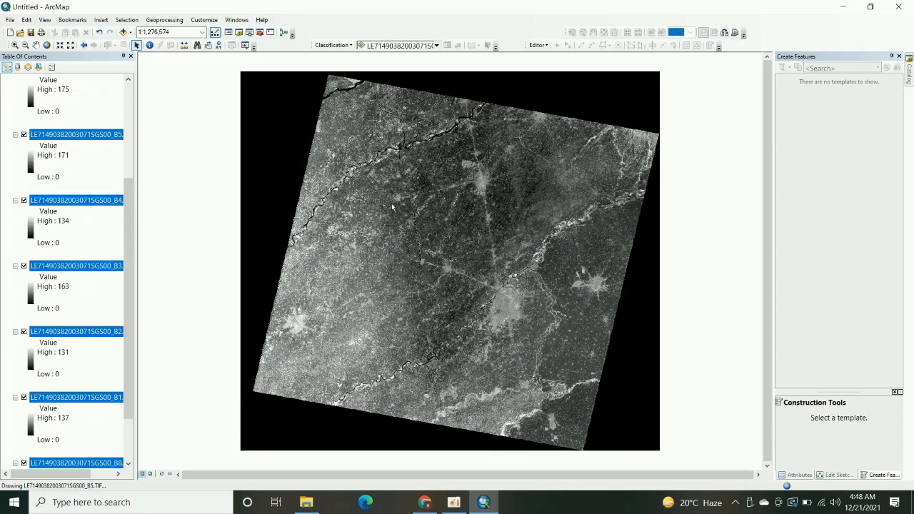
Step: Widen the table of contents, hide and reshow the B7 layer to inspect the bands, and clear the layer selection
{"action": "scroll", "coordinate": [130, 207], "scroll_direction": "up", "scroll_amount": 1}
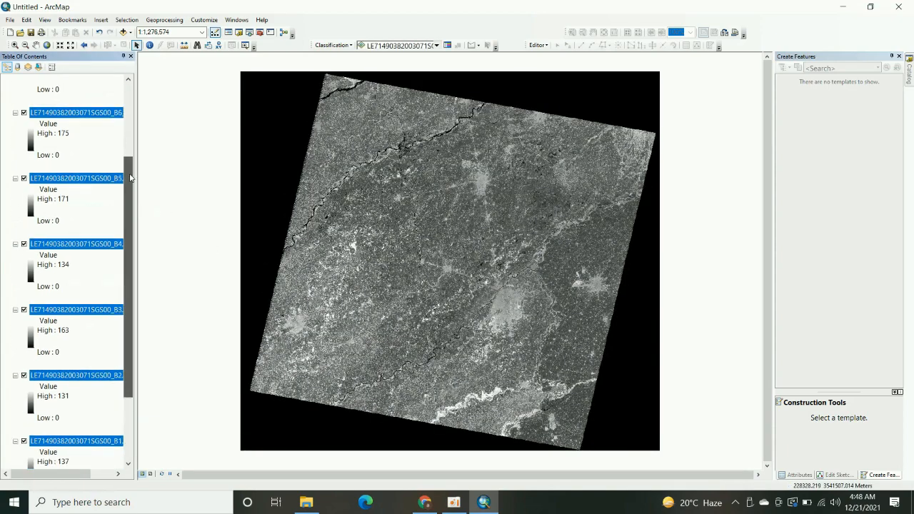
{"action": "scroll", "coordinate": [130, 207], "scroll_direction": "up", "scroll_amount": 5}
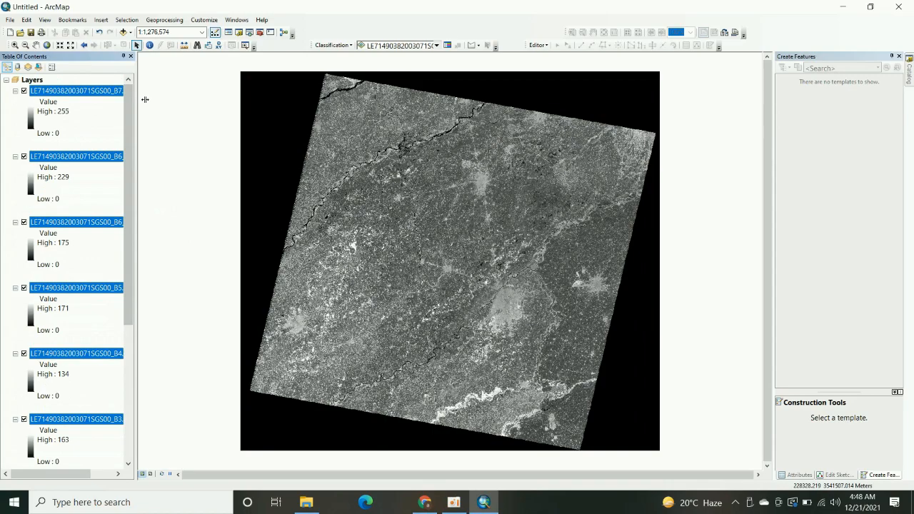
{"action": "left_click_drag", "start_coordinate": [145, 99], "coordinate": [153, 100]}
{"action": "left_click", "coordinate": [24, 92]}
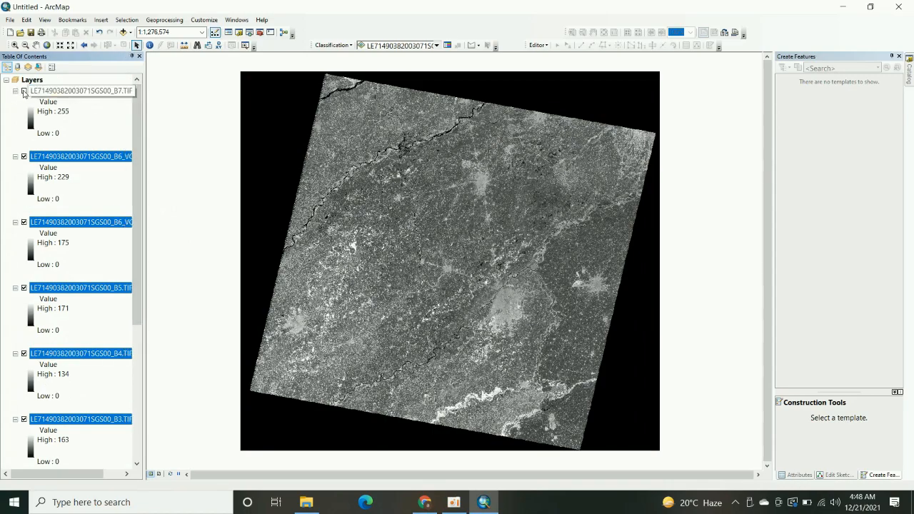
{"action": "left_click", "coordinate": [23, 91]}
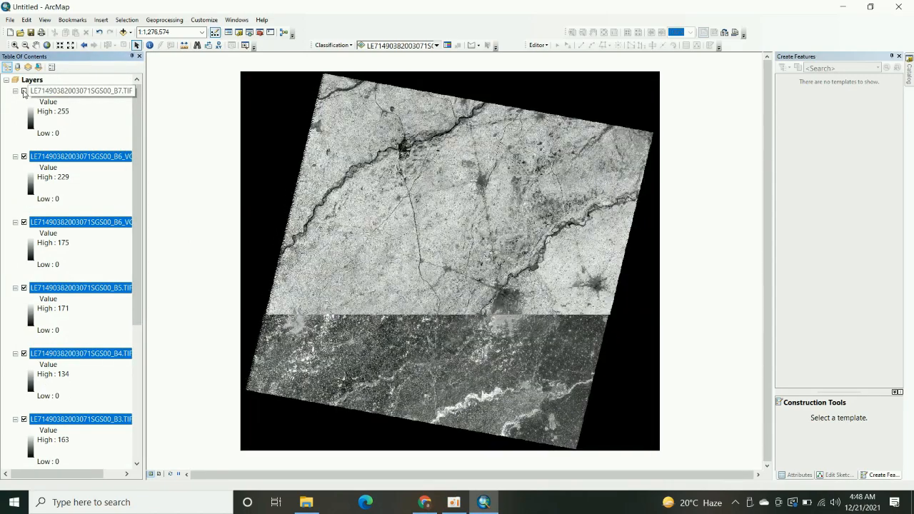
{"action": "left_click", "coordinate": [47, 132]}
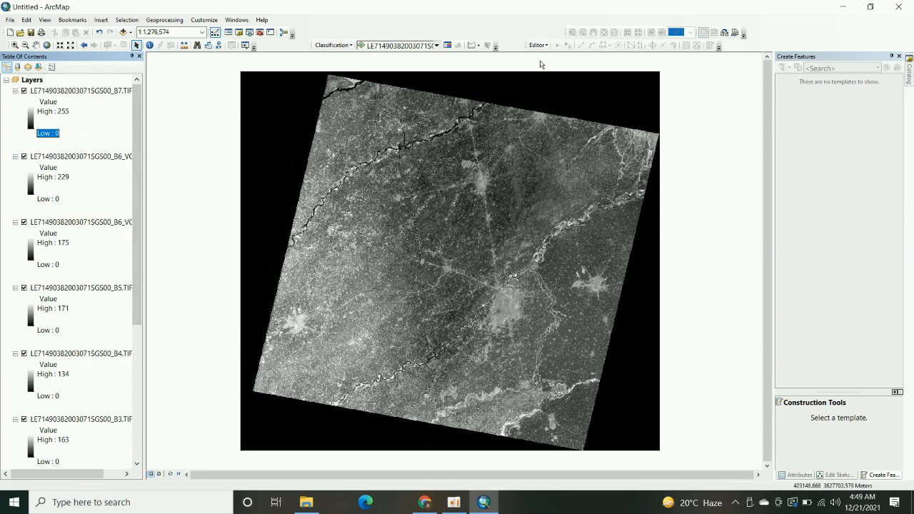
Step: Open the Search window and close the Create Features, Edit Sketch Properties and Attributes windows
{"action": "left_click", "coordinate": [249, 32]}
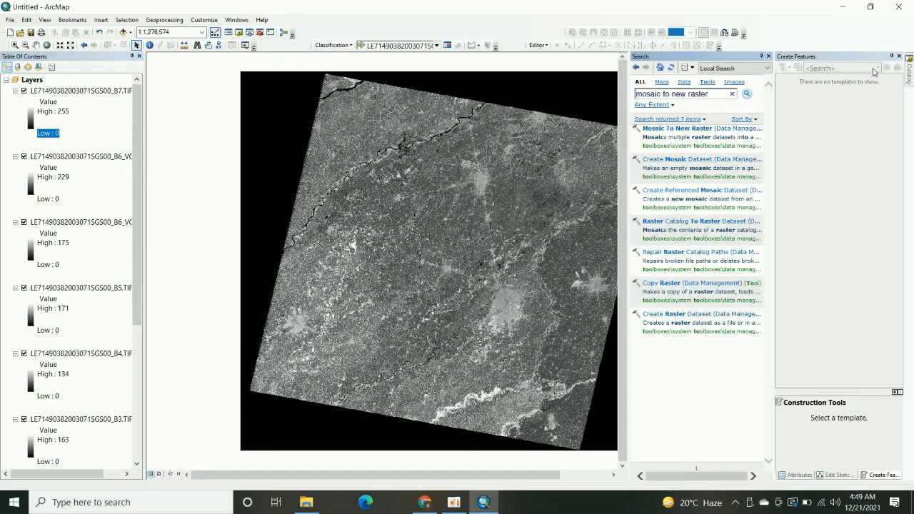
{"action": "left_click", "coordinate": [900, 57]}
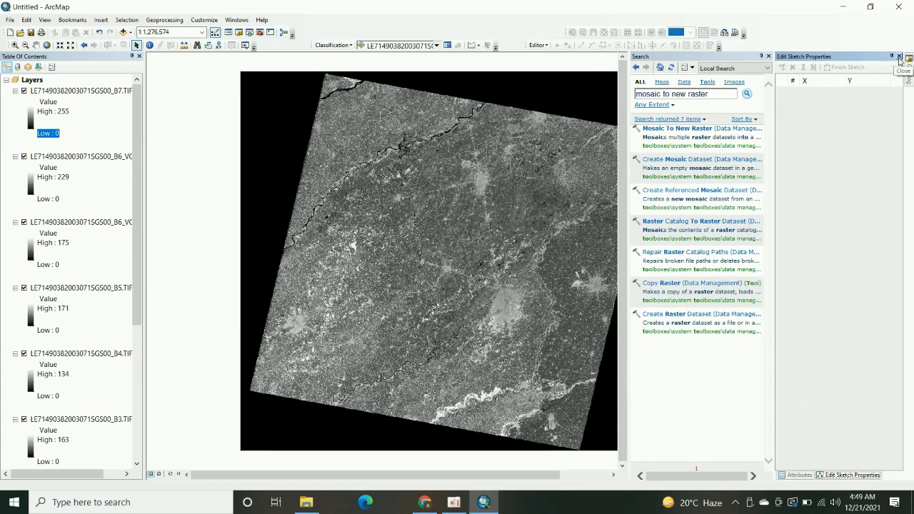
{"action": "left_click", "coordinate": [899, 57]}
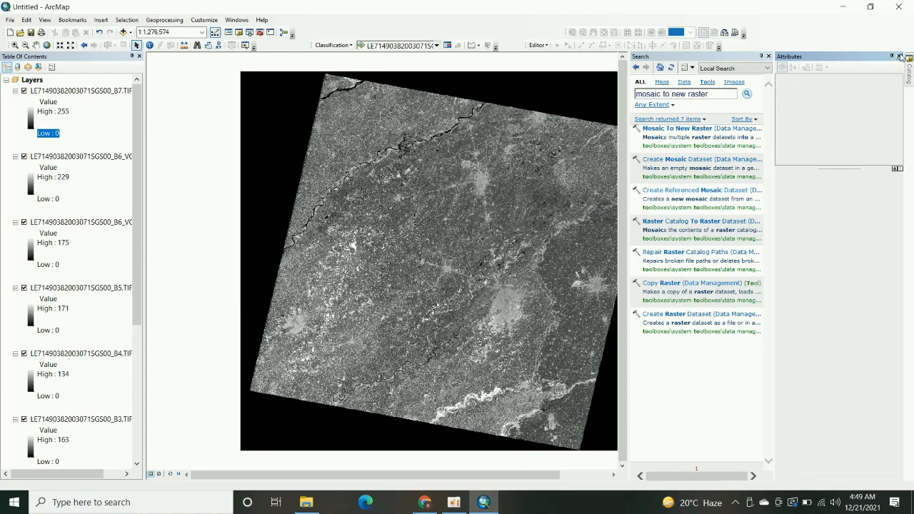
{"action": "left_click", "coordinate": [899, 56]}
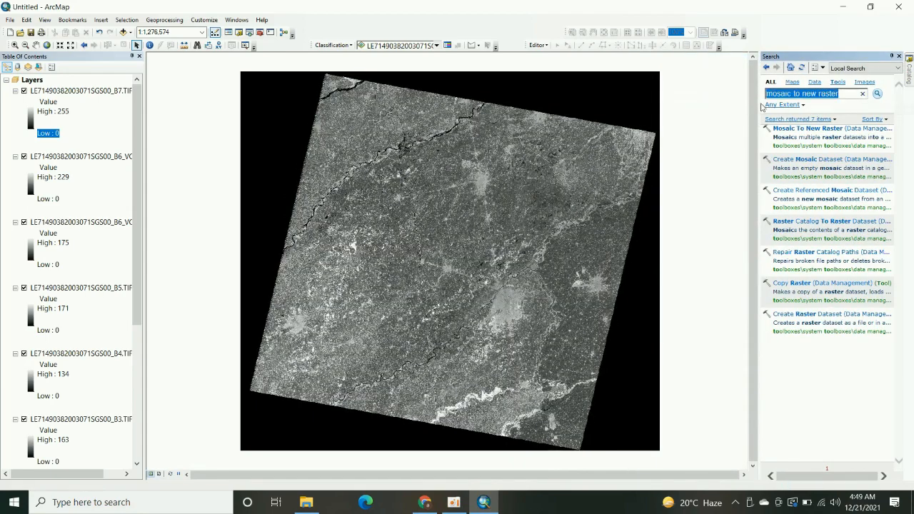
Step: Search for "composite" and open the Composite Bands data management tool
{"action": "key", "text": "BackSpace"}
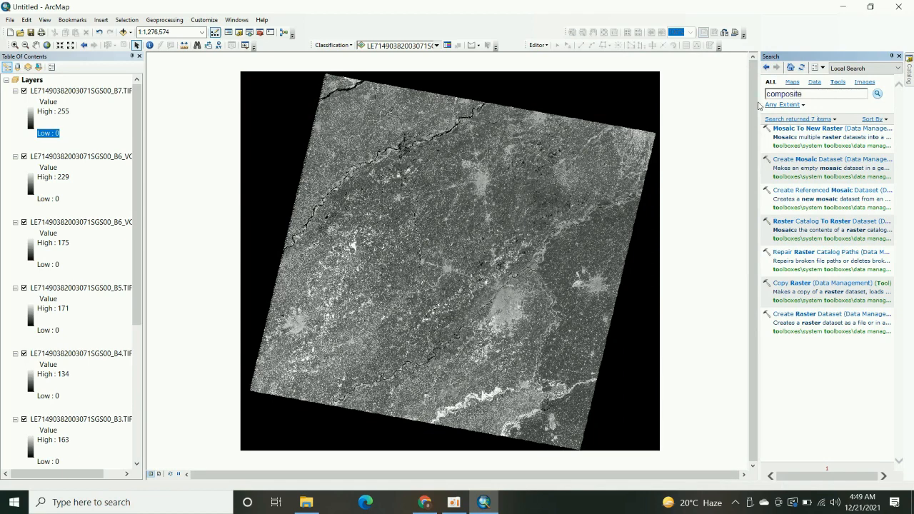
{"action": "key", "text": "Return"}
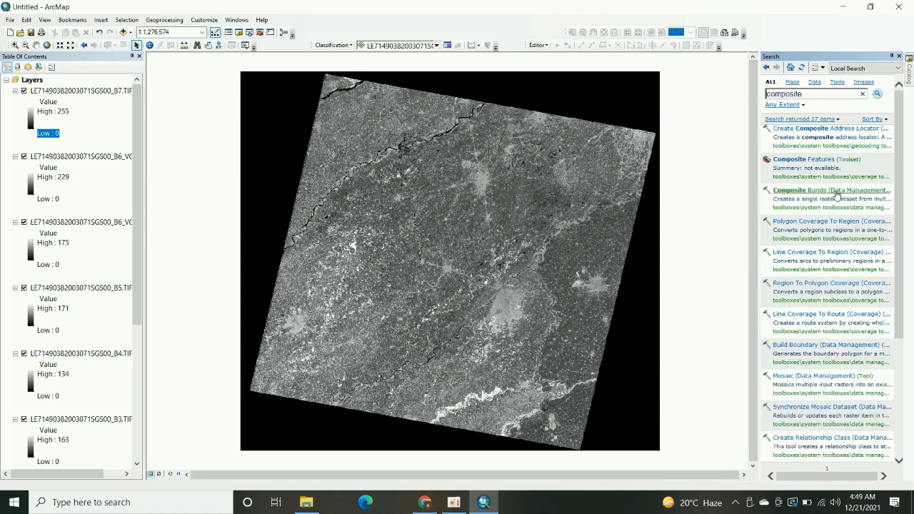
{"action": "left_click", "coordinate": [841, 191]}
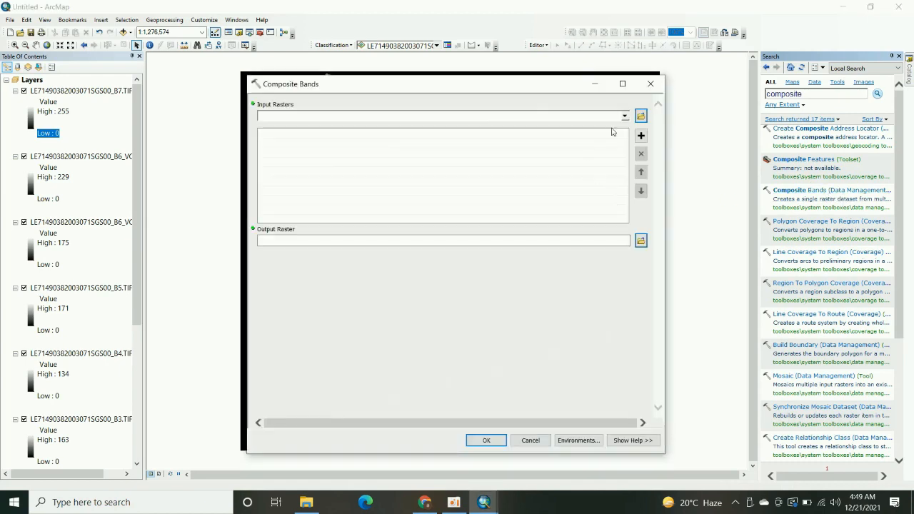
Step: Add bands B1, B2, B3 and B4, in that order, as input rasters for Composite Bands
{"action": "left_click", "coordinate": [624, 116]}
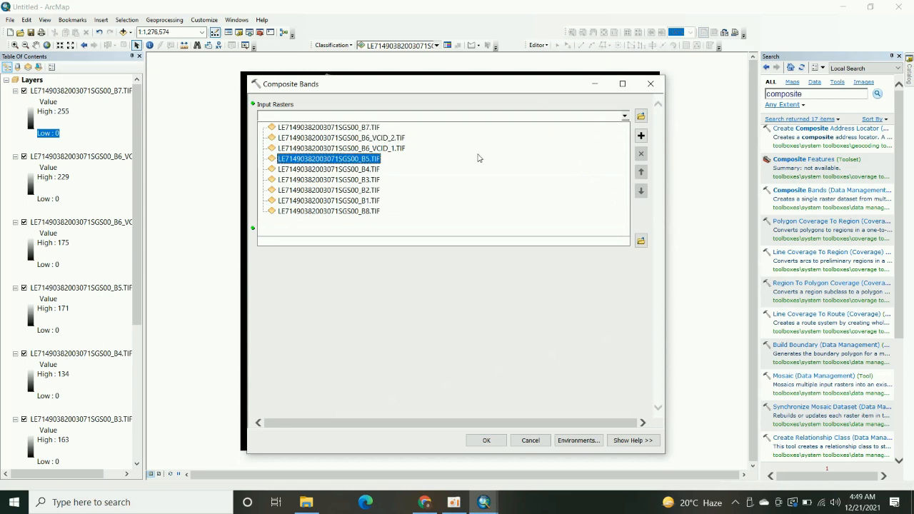
{"action": "left_click", "coordinate": [372, 202]}
{"action": "left_click", "coordinate": [624, 117]}
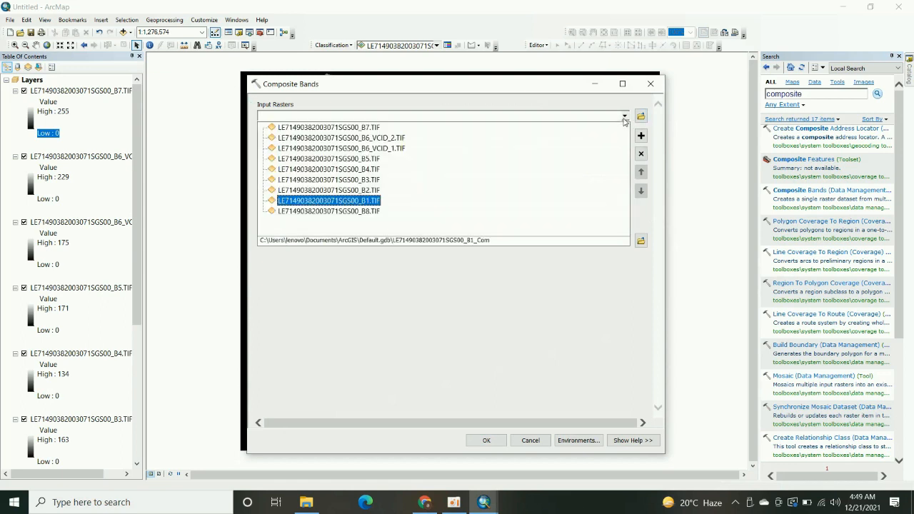
{"action": "left_click", "coordinate": [367, 191]}
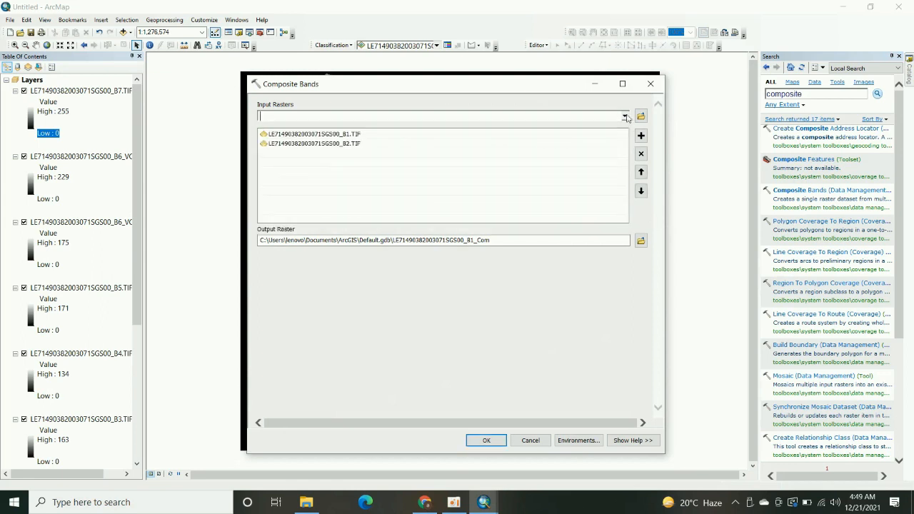
{"action": "left_click", "coordinate": [624, 117]}
{"action": "left_click", "coordinate": [367, 180]}
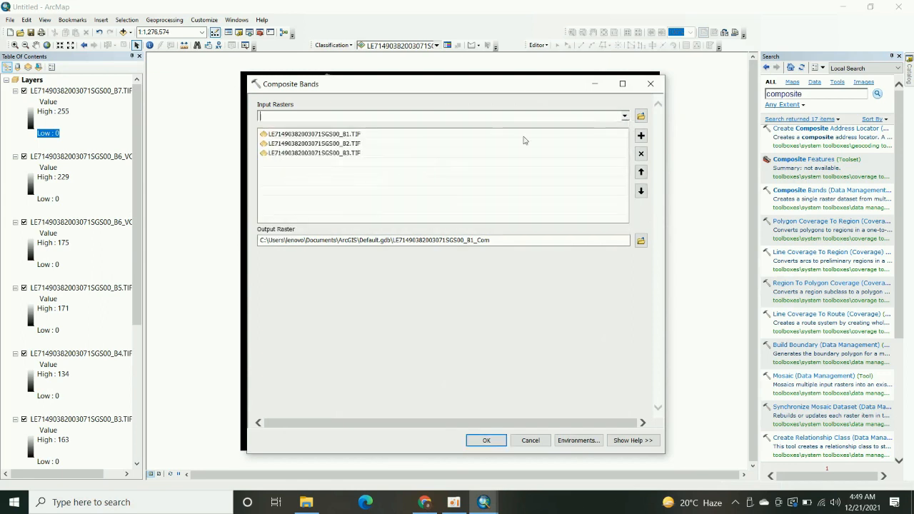
{"action": "left_click", "coordinate": [624, 117]}
{"action": "left_click", "coordinate": [368, 171]}
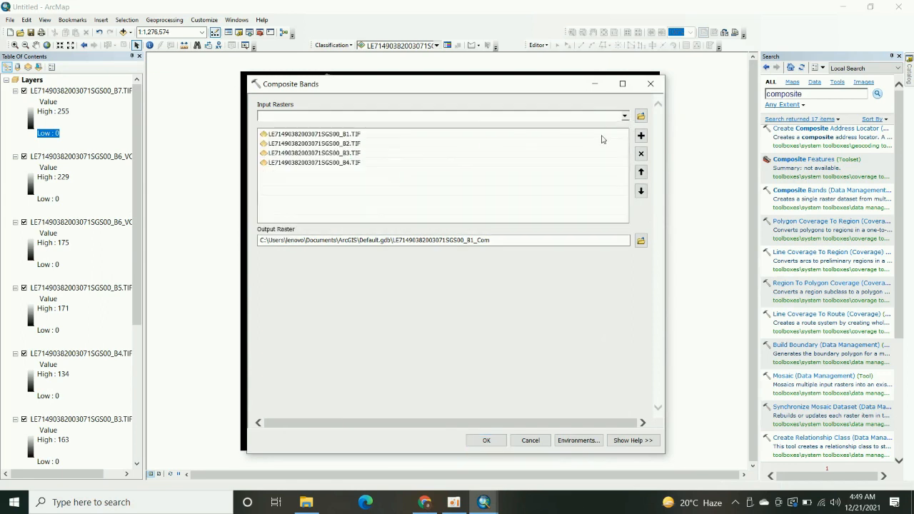
Step: Add bands B5, B6_VCID_1, B6_VCID_2 and B7, in that order, to the Composite Bands input rasters
{"action": "left_click", "coordinate": [624, 117]}
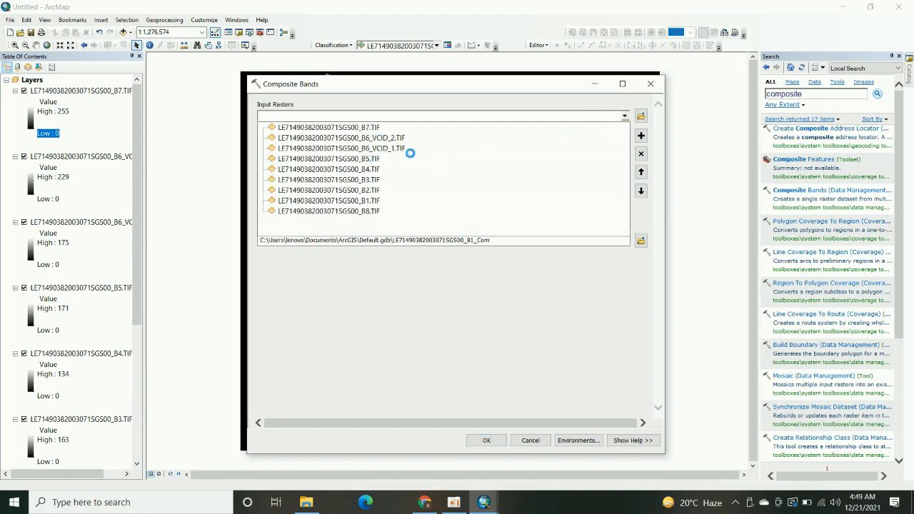
{"action": "left_click", "coordinate": [372, 161]}
{"action": "left_click", "coordinate": [623, 117]}
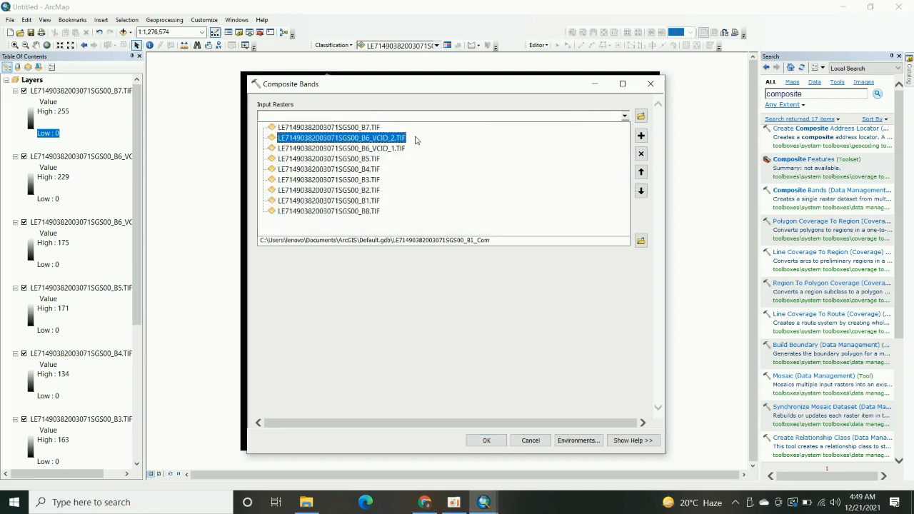
{"action": "left_click", "coordinate": [381, 149]}
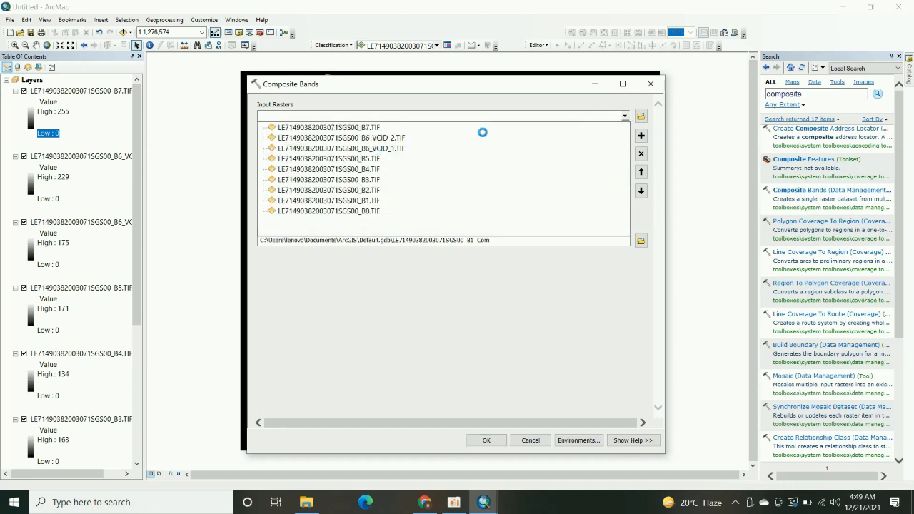
{"action": "left_click", "coordinate": [624, 117]}
{"action": "left_click", "coordinate": [385, 138]}
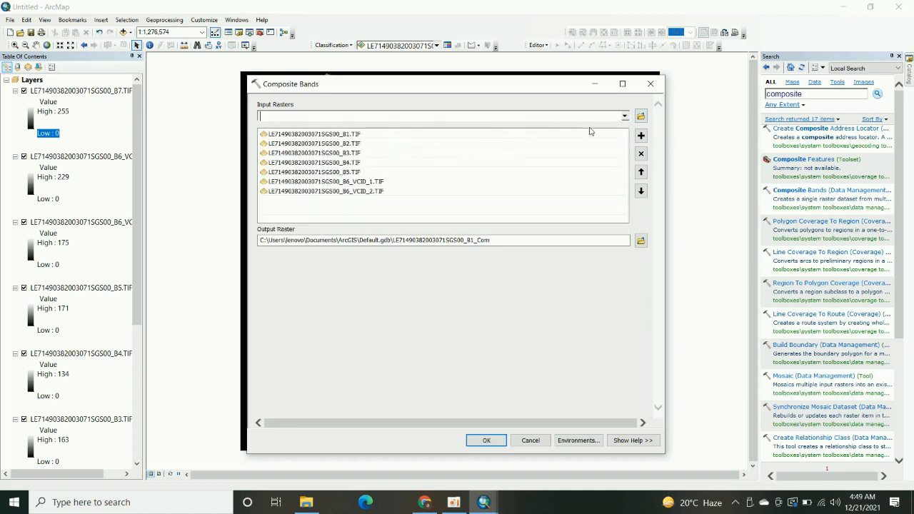
{"action": "left_click", "coordinate": [625, 117]}
{"action": "left_click", "coordinate": [373, 126]}
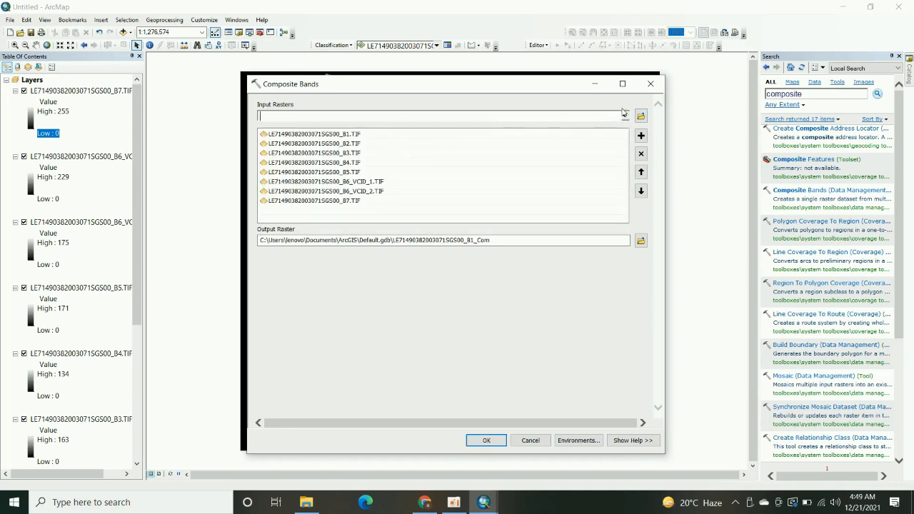
Step: Add band B8 as the last input raster and run Composite Bands with the default output raster
{"action": "left_click", "coordinate": [626, 118]}
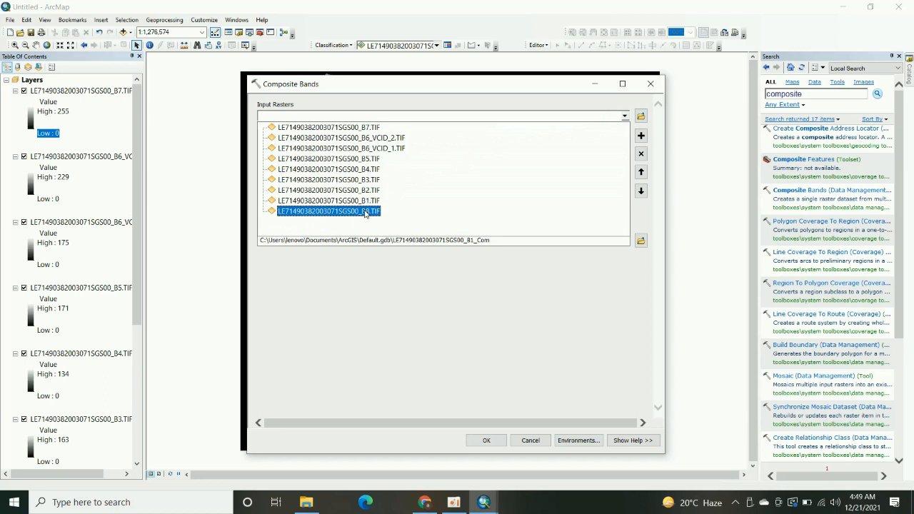
{"action": "left_click", "coordinate": [364, 212]}
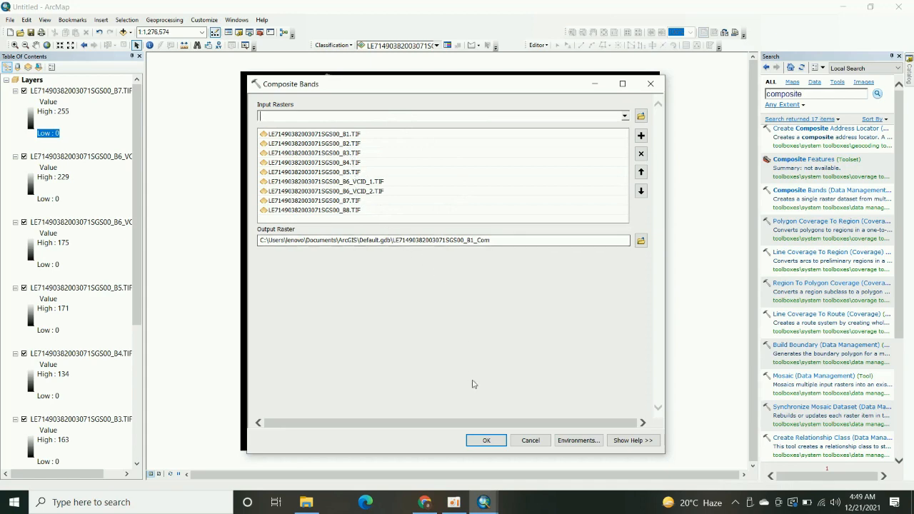
{"action": "left_click", "coordinate": [491, 439]}
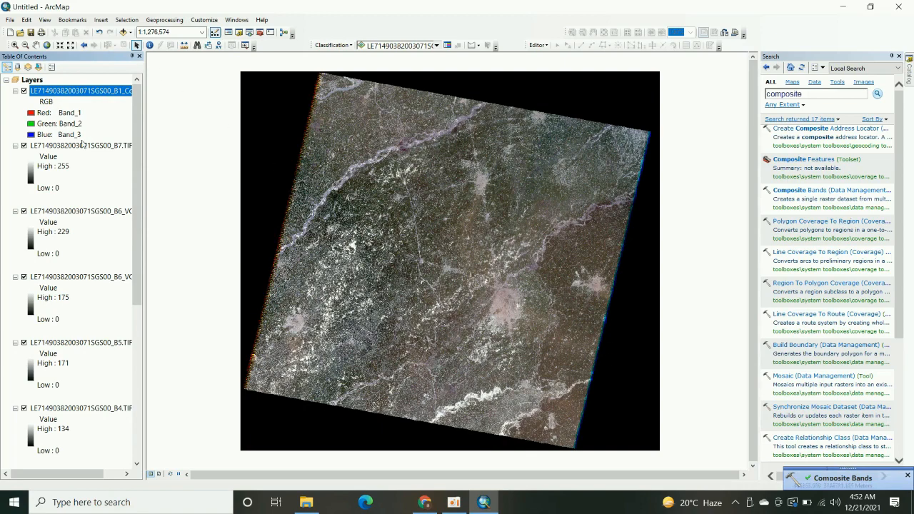
{"action": "left_click", "coordinate": [24, 146]}
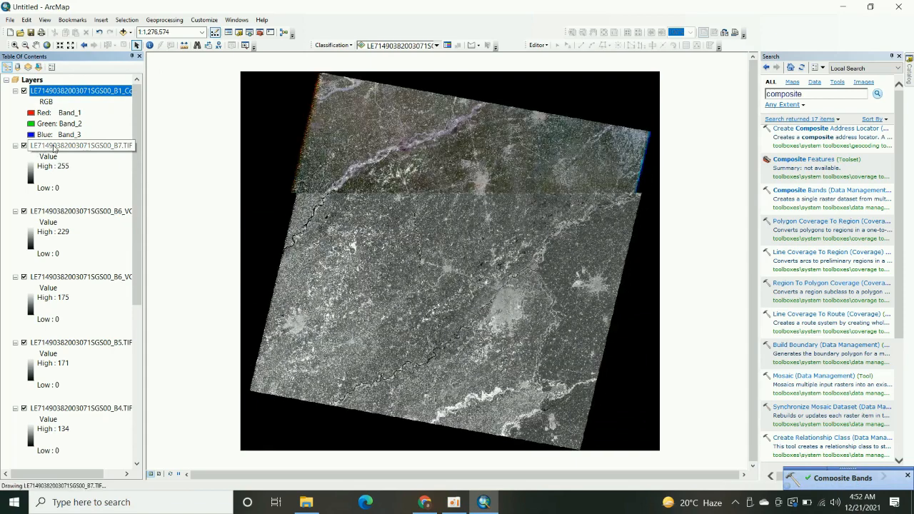
{"action": "left_click", "coordinate": [77, 213], "text": "ctrl"}
{"action": "left_click", "coordinate": [85, 277], "text": "ctrl"}
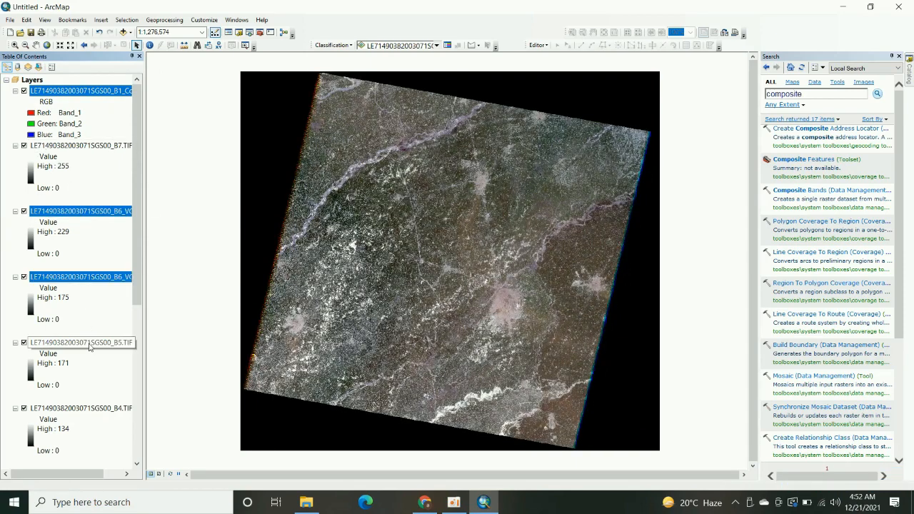
{"action": "left_click", "coordinate": [90, 344], "text": "ctrl"}
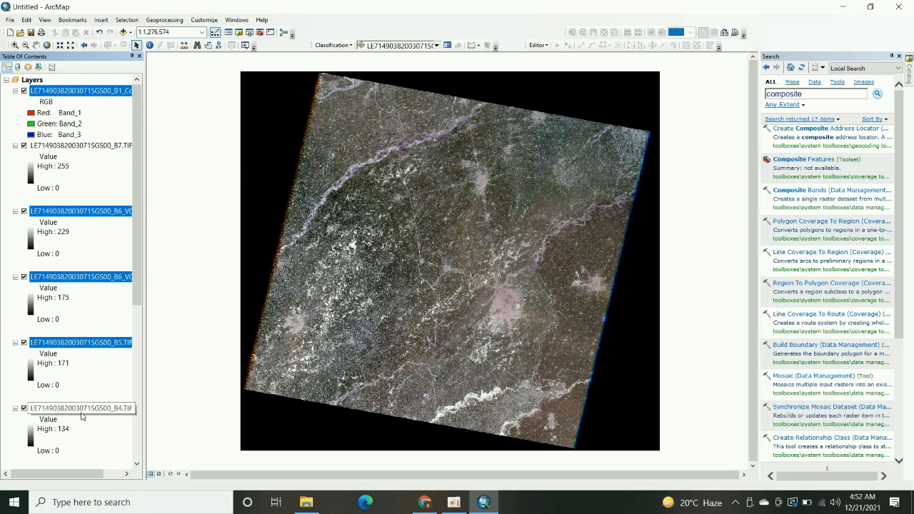
Step: Remove the B4, B5, B6_VCID_1, B6_VCID_2 and B7 band layers from the map together
{"action": "left_click", "coordinate": [81, 412]}
{"action": "left_click", "coordinate": [81, 412]}
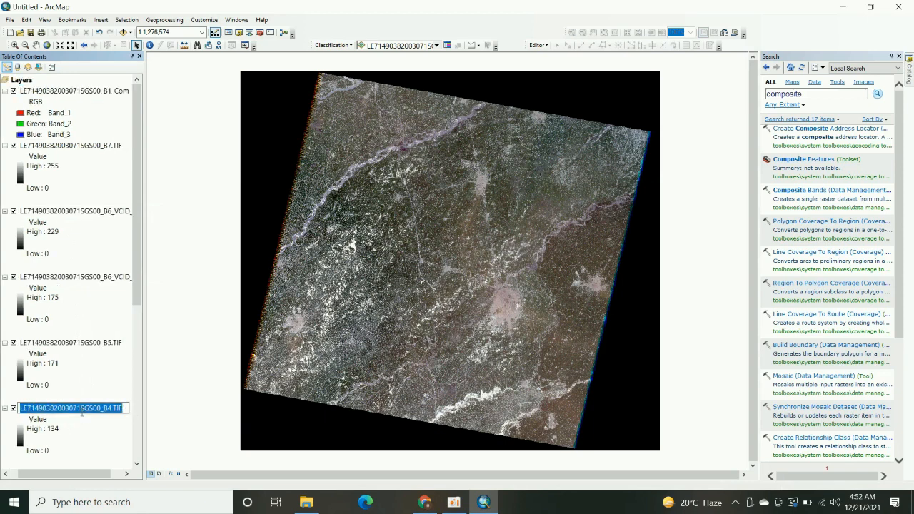
{"action": "key", "text": "Escape"}
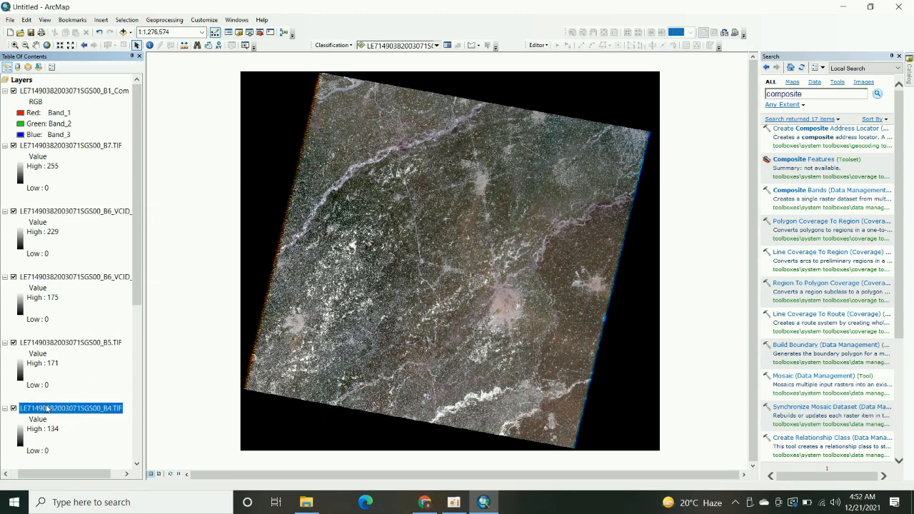
{"action": "left_click", "coordinate": [32, 343], "text": "ctrl"}
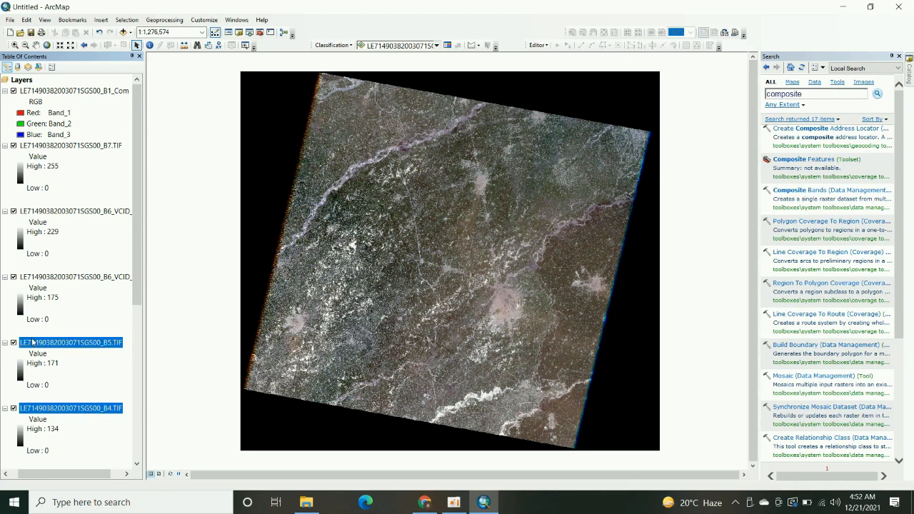
{"action": "left_click", "coordinate": [27, 279], "text": "ctrl"}
{"action": "left_click", "coordinate": [36, 212], "text": "ctrl"}
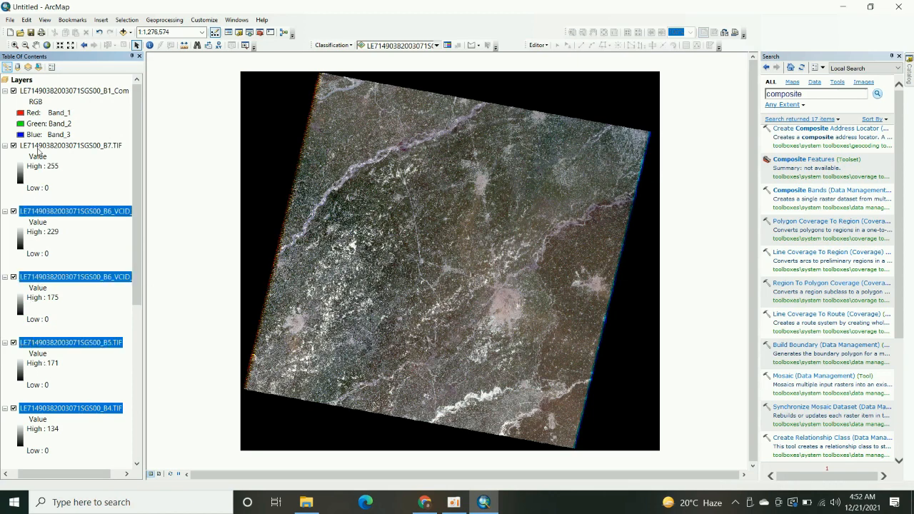
{"action": "left_click", "coordinate": [33, 147], "text": "ctrl"}
{"action": "right_click", "coordinate": [34, 147]}
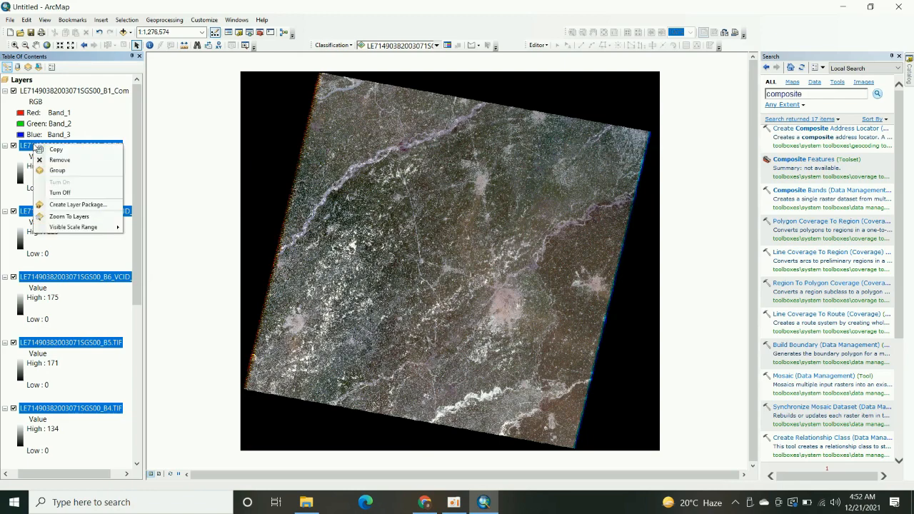
{"action": "left_click", "coordinate": [52, 161]}
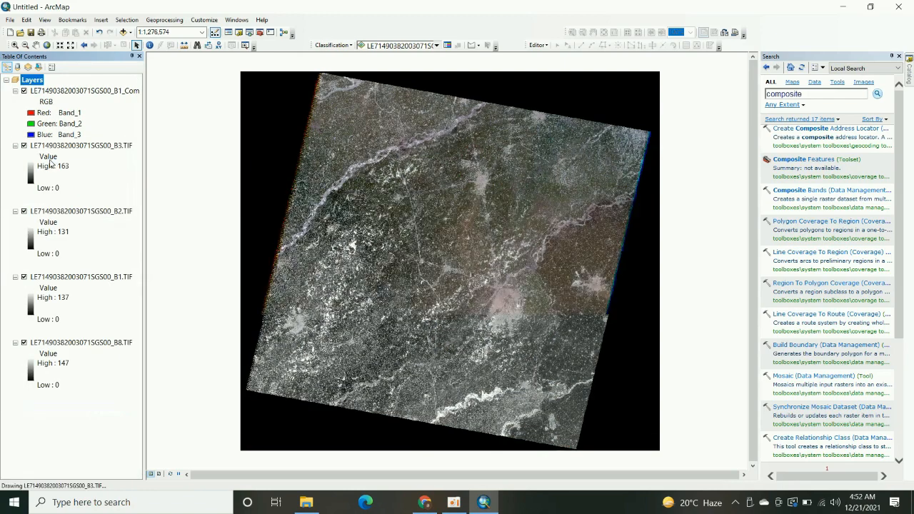
{"action": "left_click", "coordinate": [38, 145]}
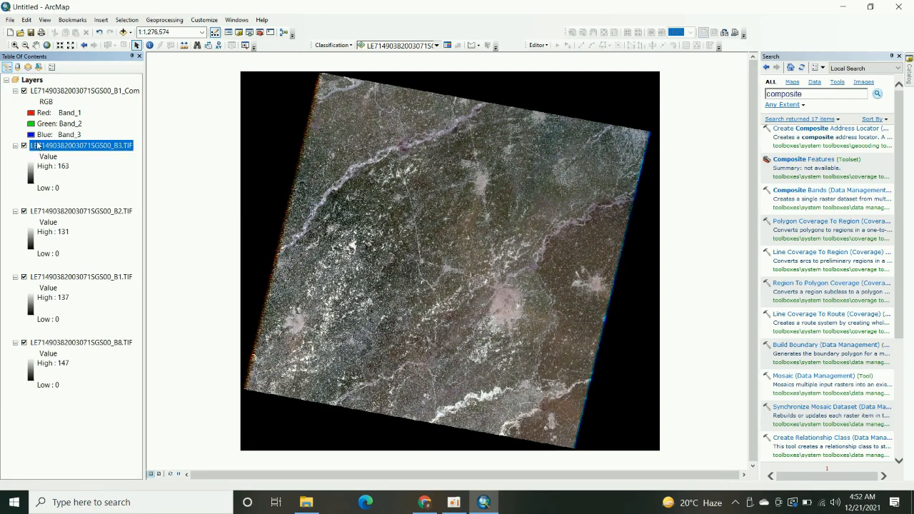
{"action": "left_click", "coordinate": [45, 212], "text": "ctrl"}
{"action": "left_click", "coordinate": [51, 277], "text": "ctrl"}
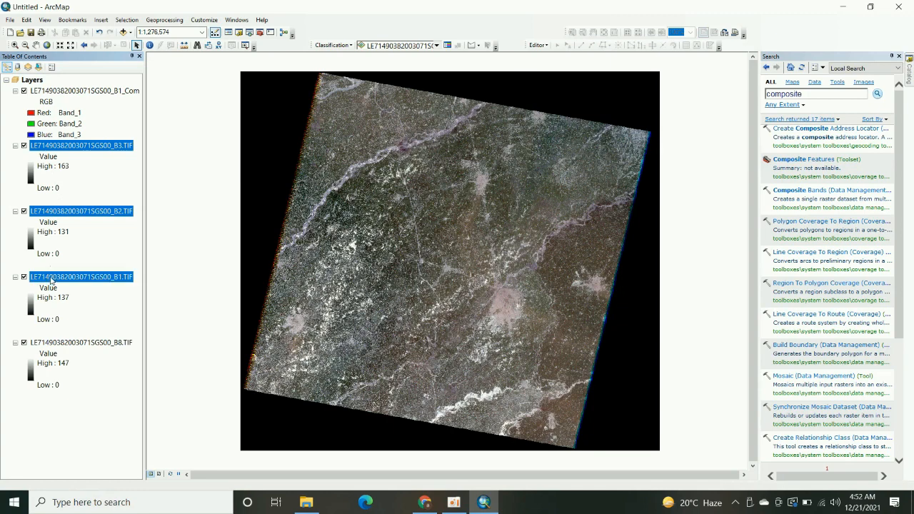
{"action": "left_click", "coordinate": [51, 343], "text": "ctrl"}
Step: Remove the B8, B1, B2 and B3 band layers together, and toggle the composite layer's visibility off and back on
{"action": "left_click", "coordinate": [50, 344]}
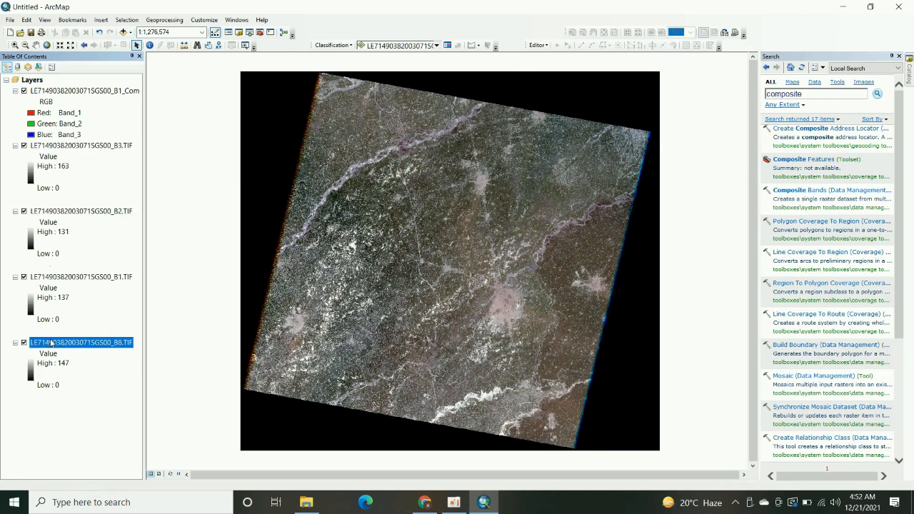
{"action": "key", "text": "Escape"}
{"action": "left_click", "coordinate": [35, 280], "text": "ctrl"}
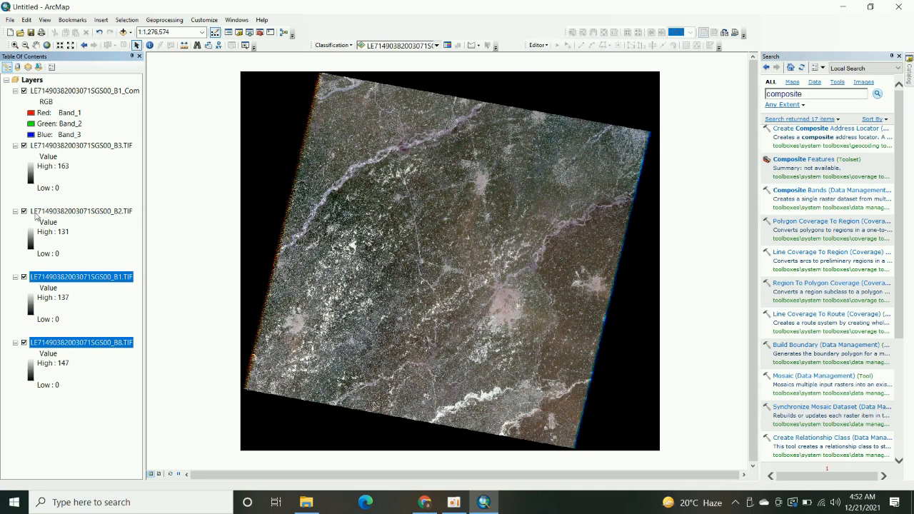
{"action": "left_click", "coordinate": [35, 212], "text": "ctrl"}
{"action": "left_click", "coordinate": [35, 146], "text": "ctrl"}
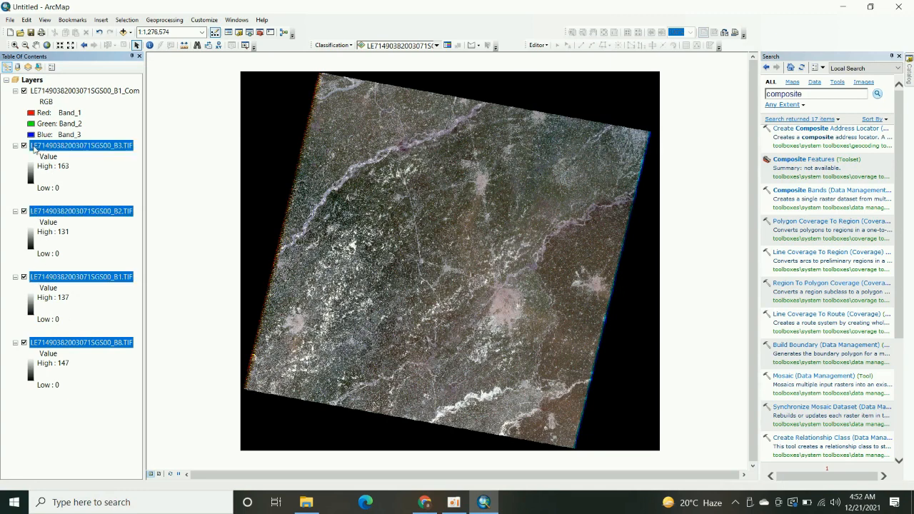
{"action": "right_click", "coordinate": [34, 148]}
{"action": "left_click", "coordinate": [55, 161]}
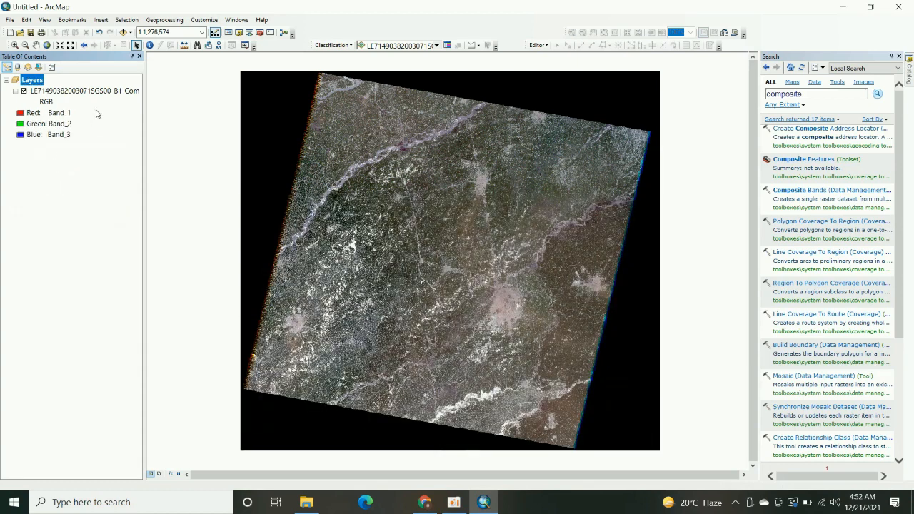
{"action": "left_click", "coordinate": [24, 91]}
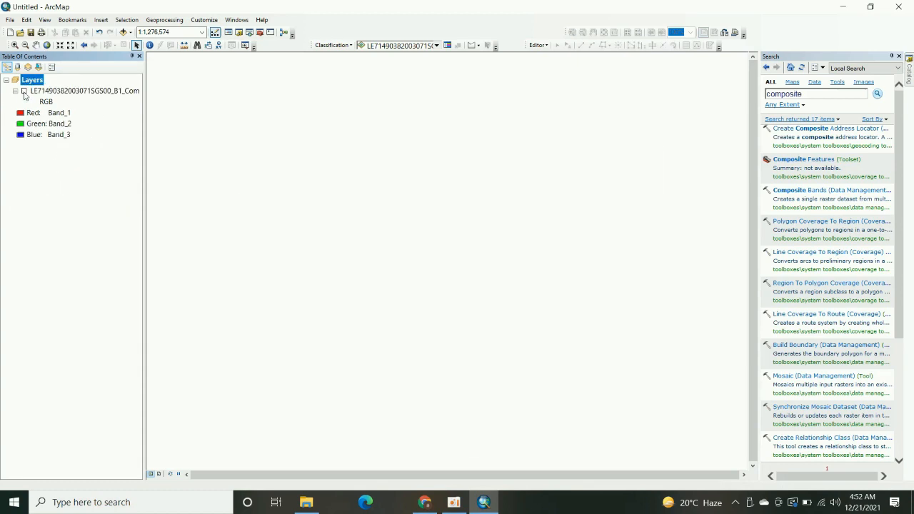
{"action": "left_click", "coordinate": [23, 92]}
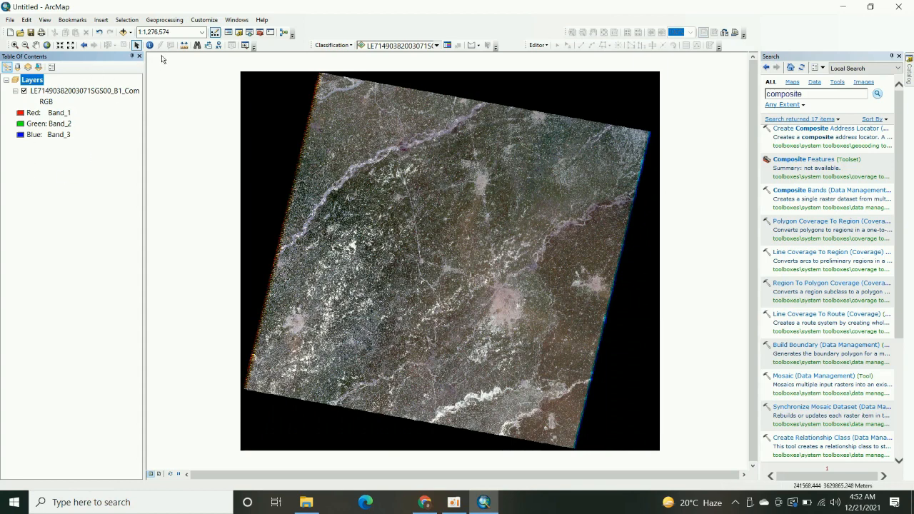
Step: Add the Town_Lahore.shp shapefile from the nested lhr folder inside "final data march 03" to the map
{"action": "left_click", "coordinate": [130, 33]}
{"action": "left_click", "coordinate": [146, 43]}
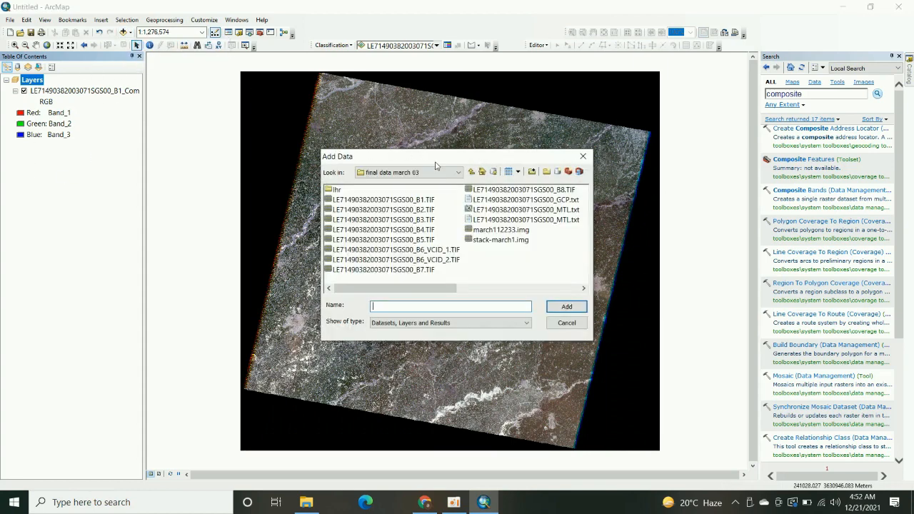
{"action": "left_click_drag", "start_coordinate": [436, 166], "coordinate": [386, 148]}
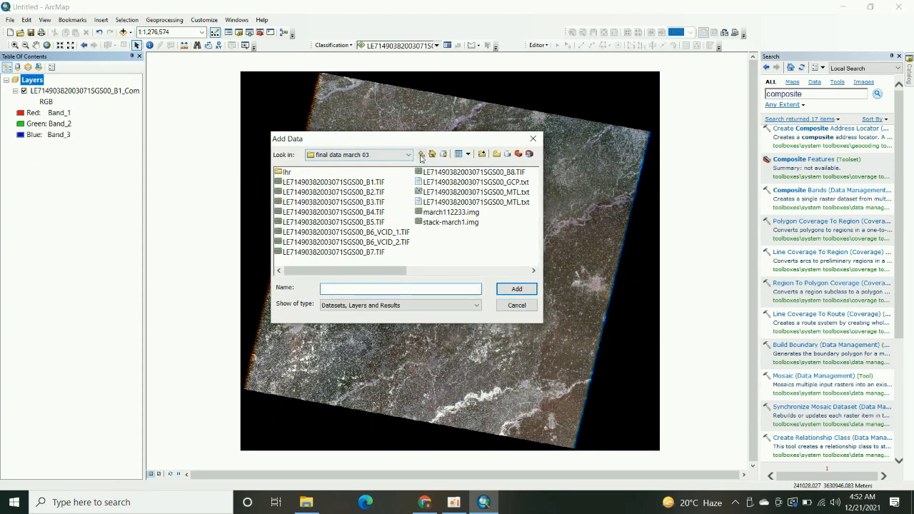
{"action": "left_click", "coordinate": [422, 154]}
{"action": "double_click", "coordinate": [319, 183]}
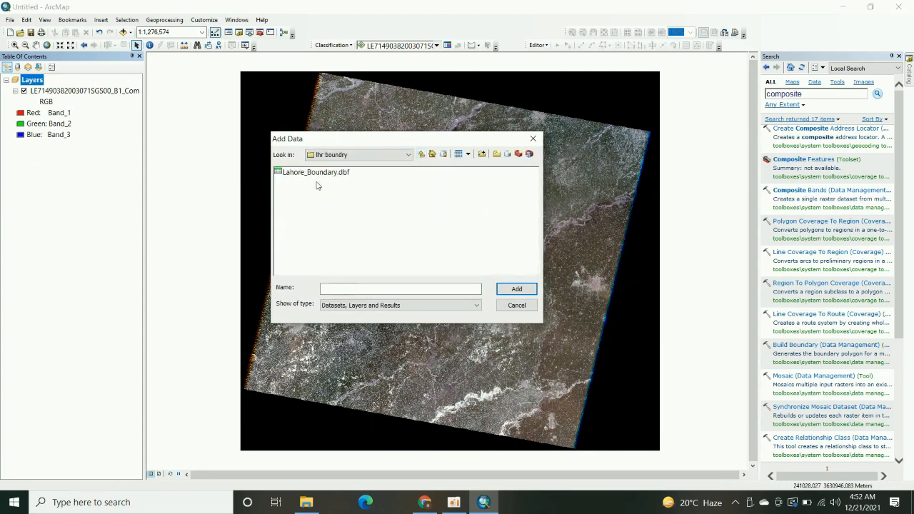
{"action": "left_click", "coordinate": [307, 173]}
{"action": "left_click", "coordinate": [421, 154]}
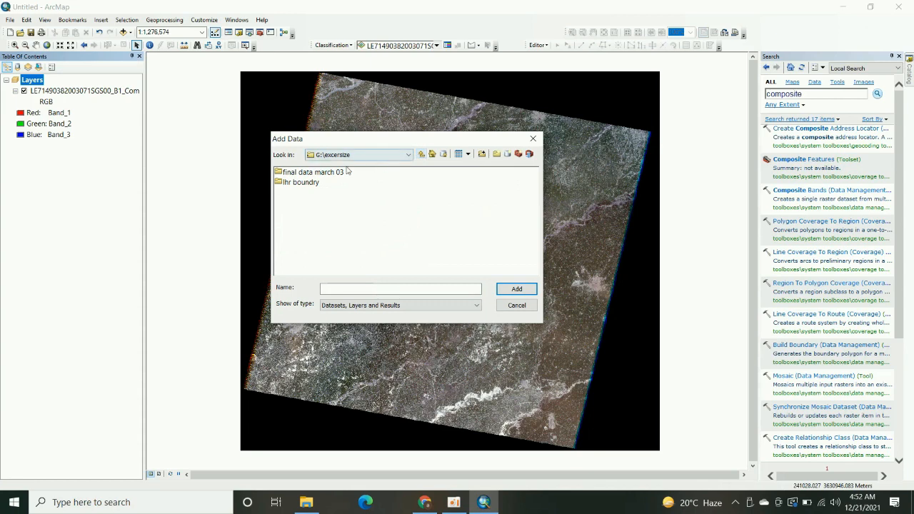
{"action": "key", "text": "Return"}
{"action": "double_click", "coordinate": [284, 173]}
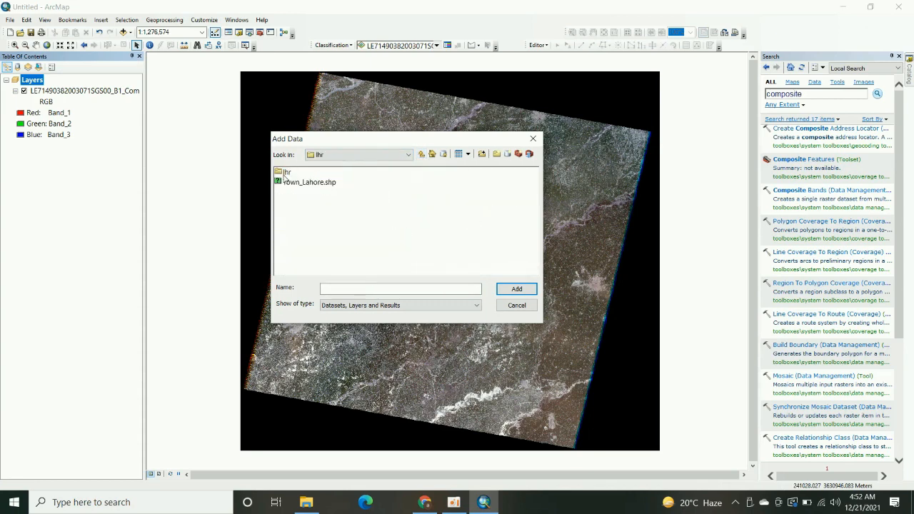
{"action": "double_click", "coordinate": [285, 174]}
{"action": "left_click", "coordinate": [287, 173]}
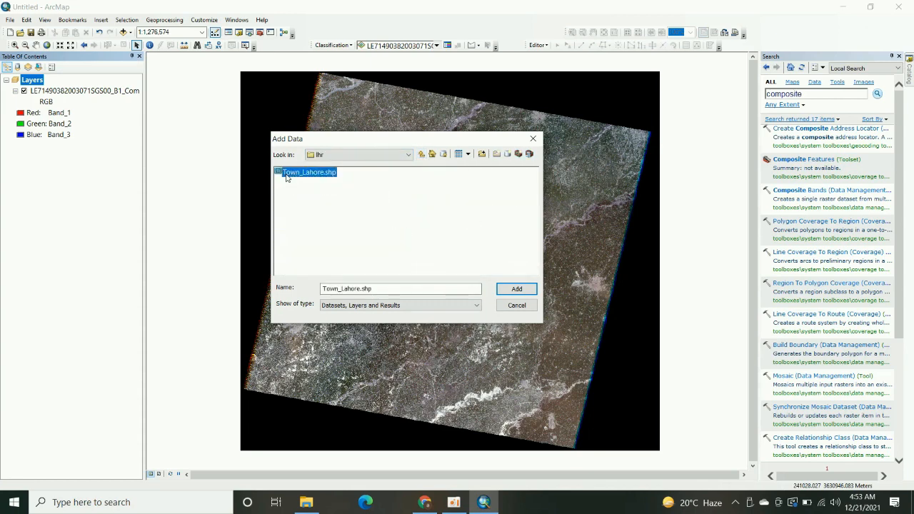
{"action": "left_click", "coordinate": [508, 289]}
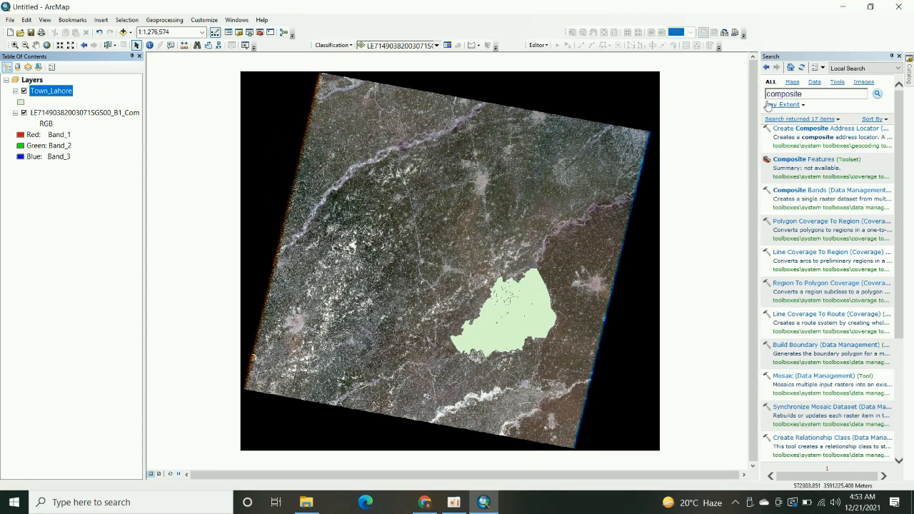
Step: Search for "clip" and open the Clip data management tool
{"action": "left_click_drag", "start_coordinate": [803, 94], "coordinate": [758, 95]}
{"action": "key", "text": "BackSpace"}
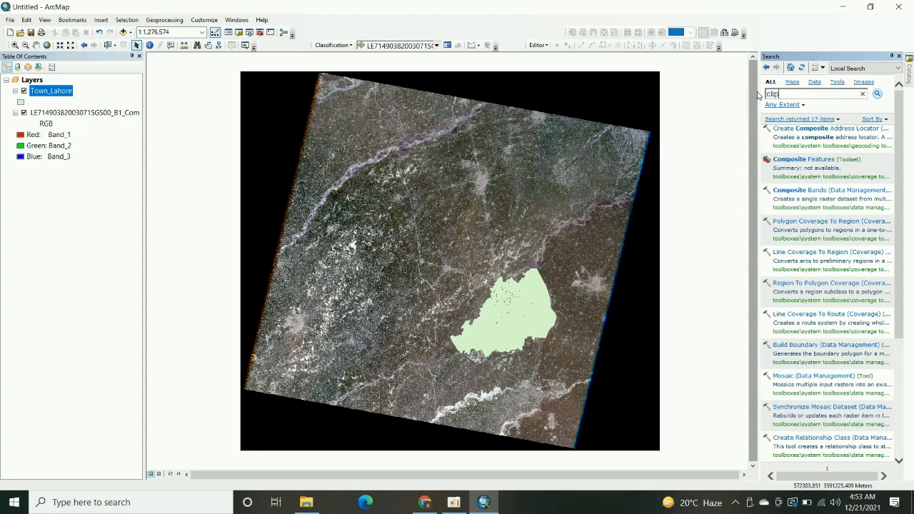
{"action": "key", "text": "Return"}
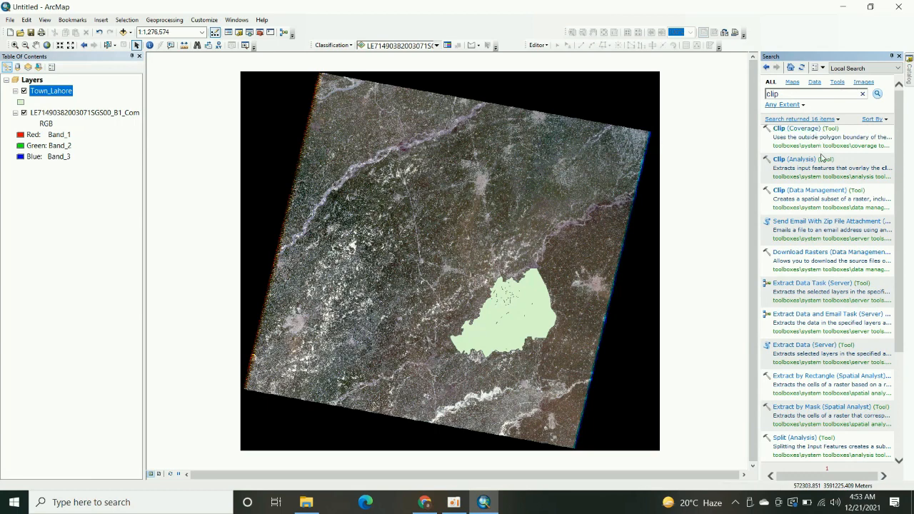
{"action": "left_click", "coordinate": [833, 191]}
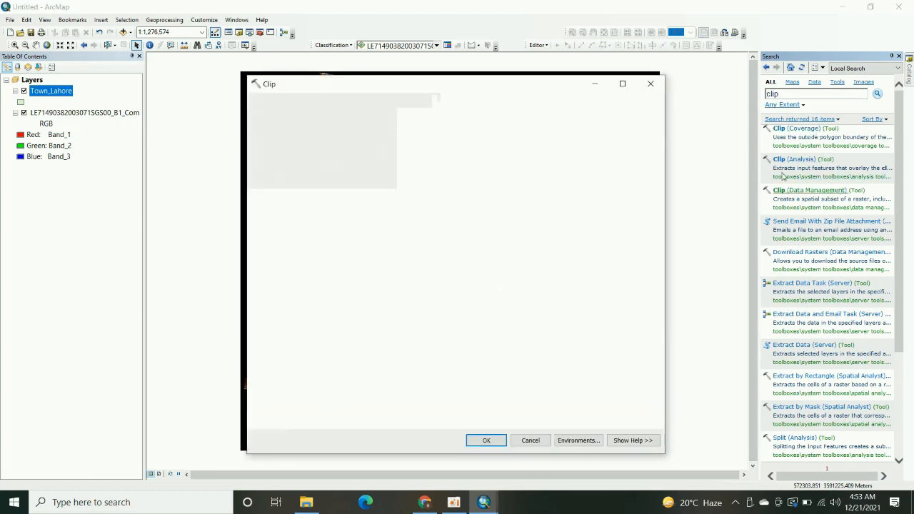
{"action": "left_click", "coordinate": [624, 117]}
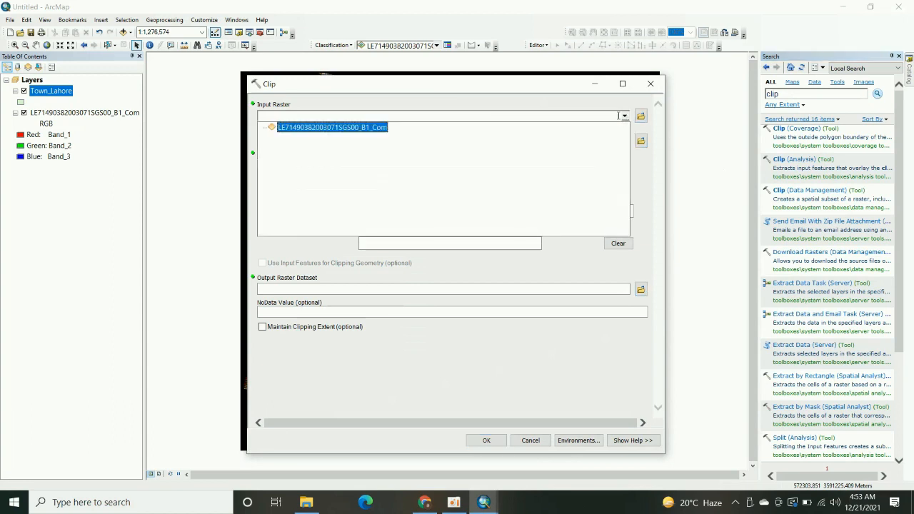
{"action": "left_click", "coordinate": [377, 129]}
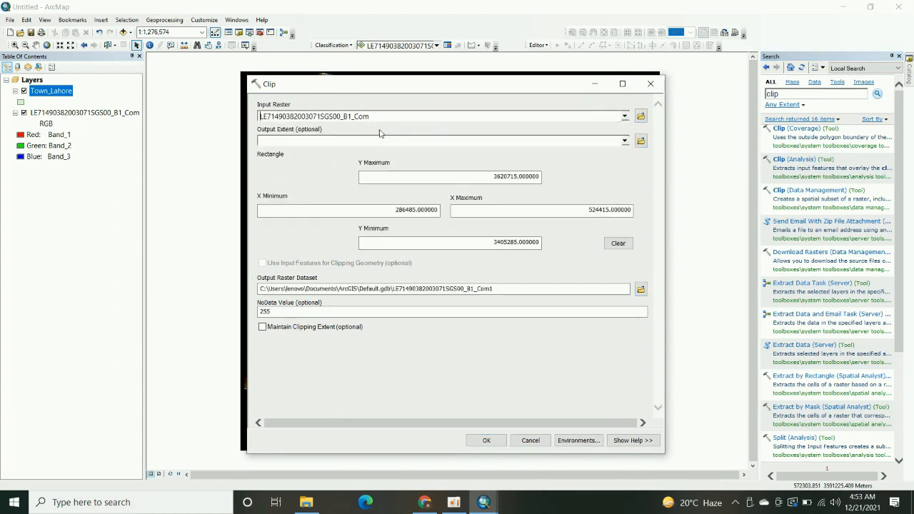
{"action": "left_click", "coordinate": [624, 140]}
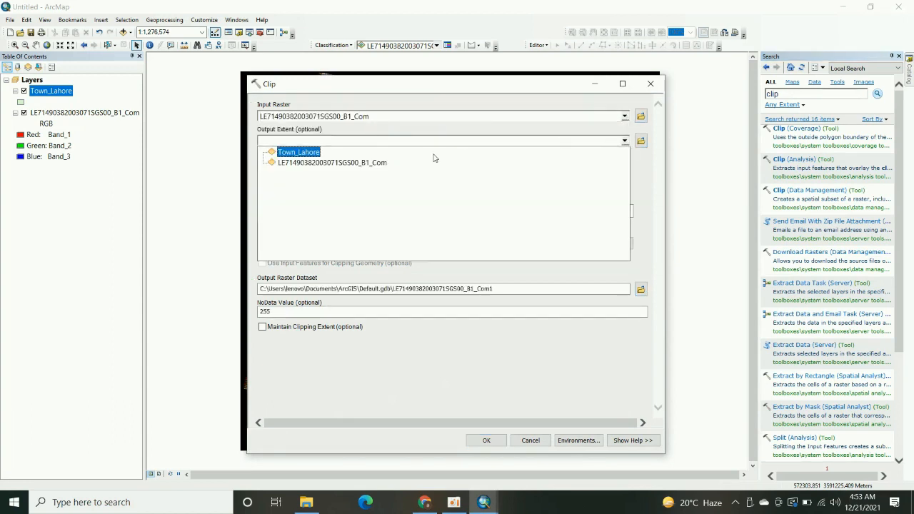
{"action": "left_click", "coordinate": [299, 152]}
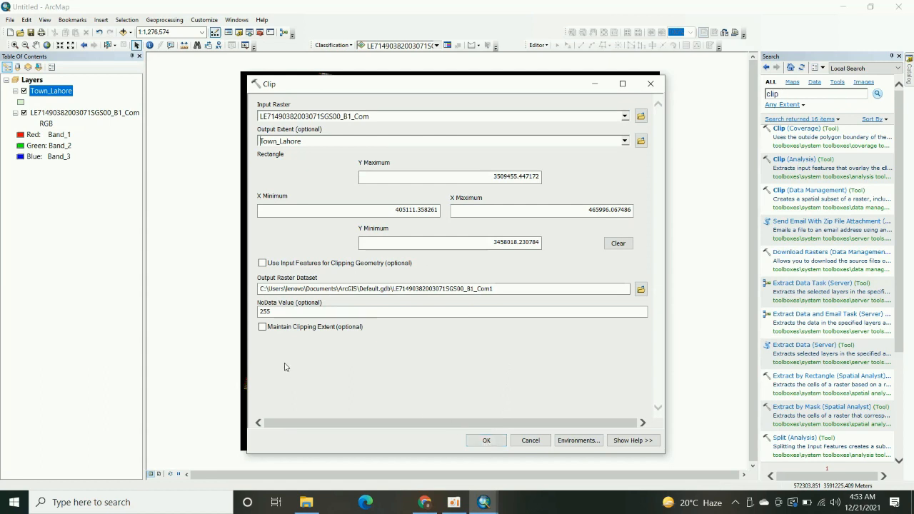
{"action": "left_click", "coordinate": [262, 327]}
{"action": "left_click", "coordinate": [485, 440]}
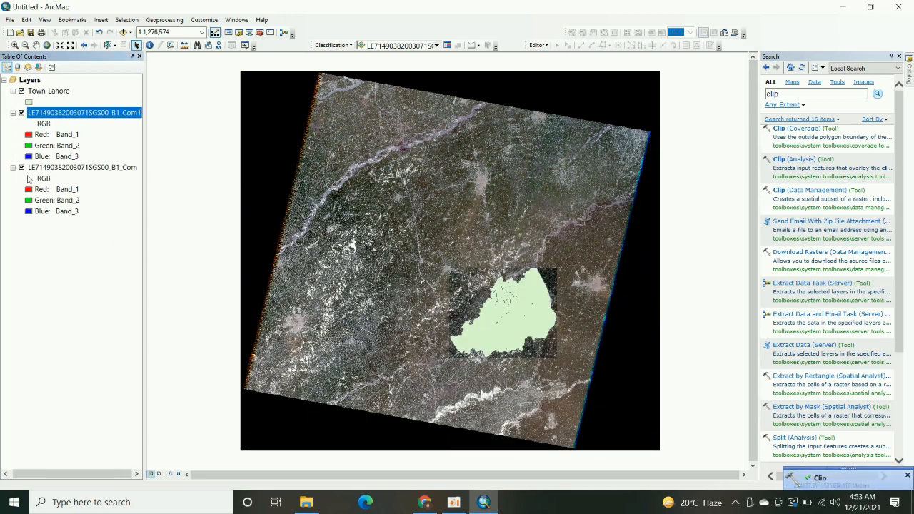
{"action": "left_click", "coordinate": [21, 168]}
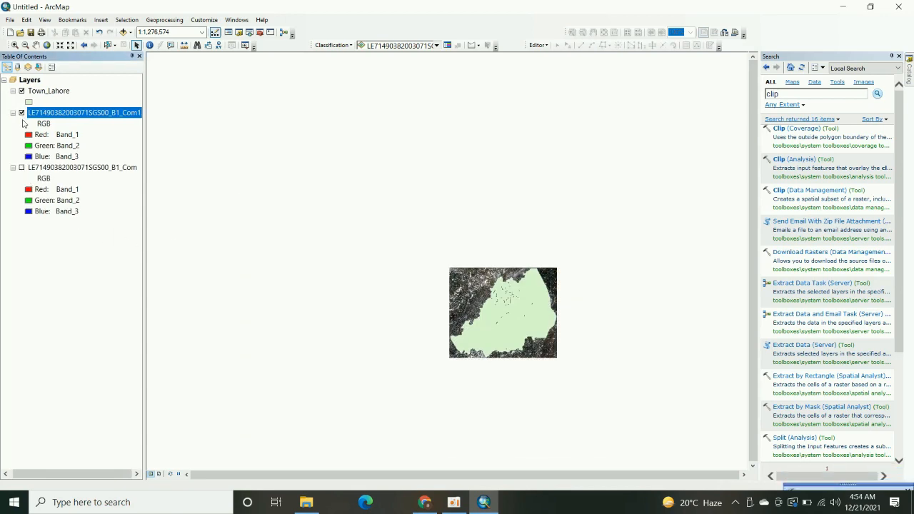
{"action": "left_click", "coordinate": [21, 91]}
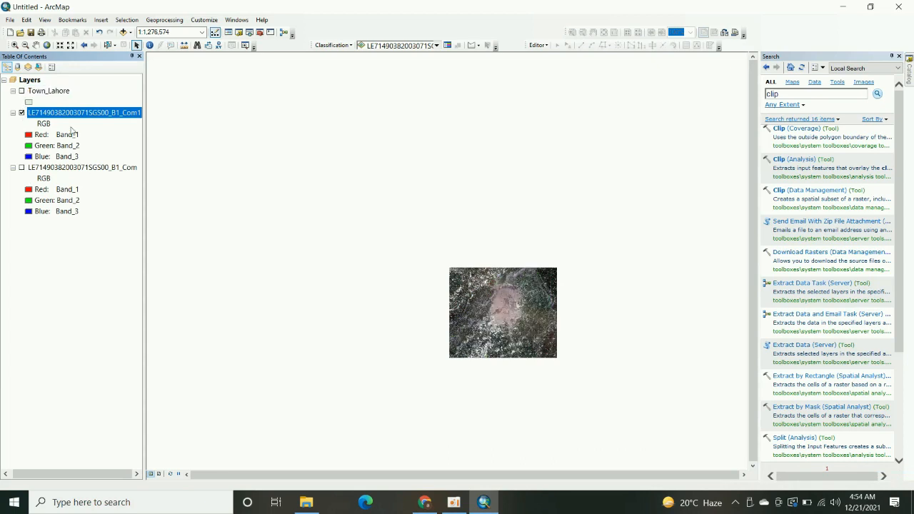
{"action": "left_click", "coordinate": [14, 45]}
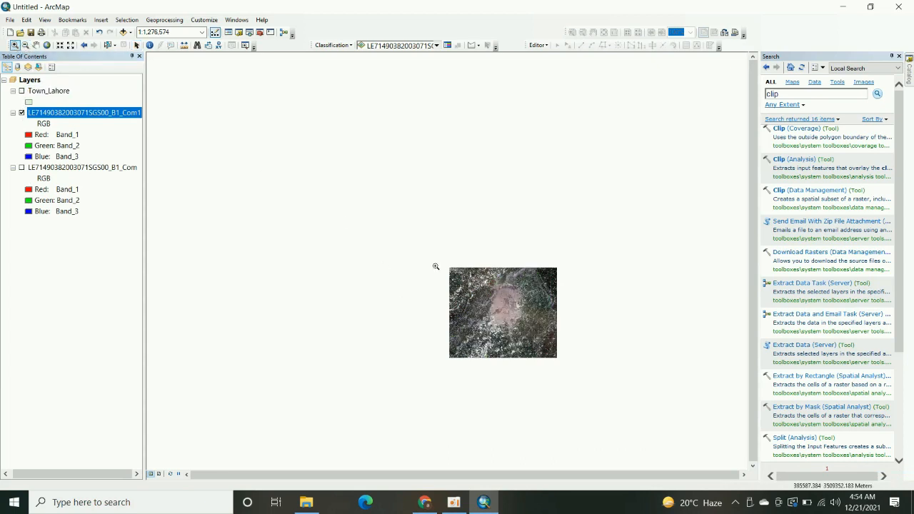
{"action": "left_click_drag", "start_coordinate": [438, 260], "coordinate": [589, 393]}
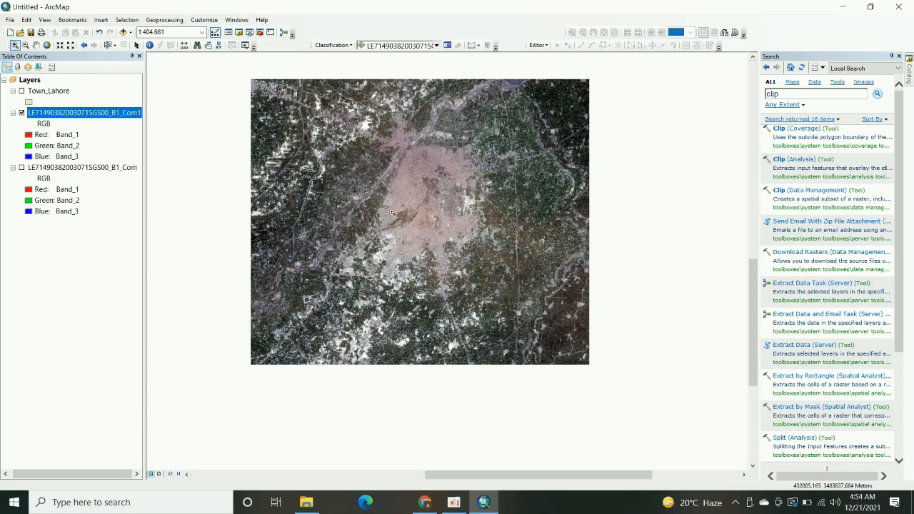
{"action": "left_click_drag", "start_coordinate": [239, 66], "coordinate": [619, 381]}
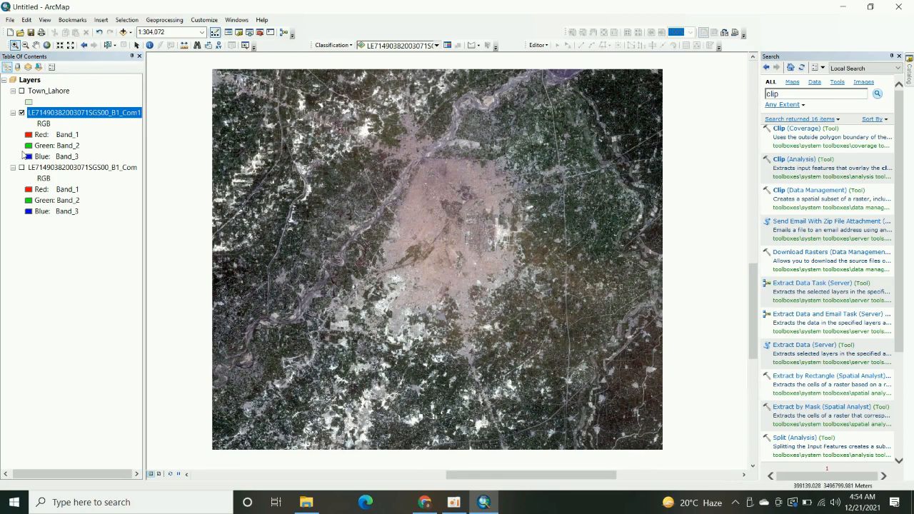
Step: Toggle the original composite layer's visibility on and back off, and show the Town_Lahore layer again
{"action": "left_click", "coordinate": [22, 169]}
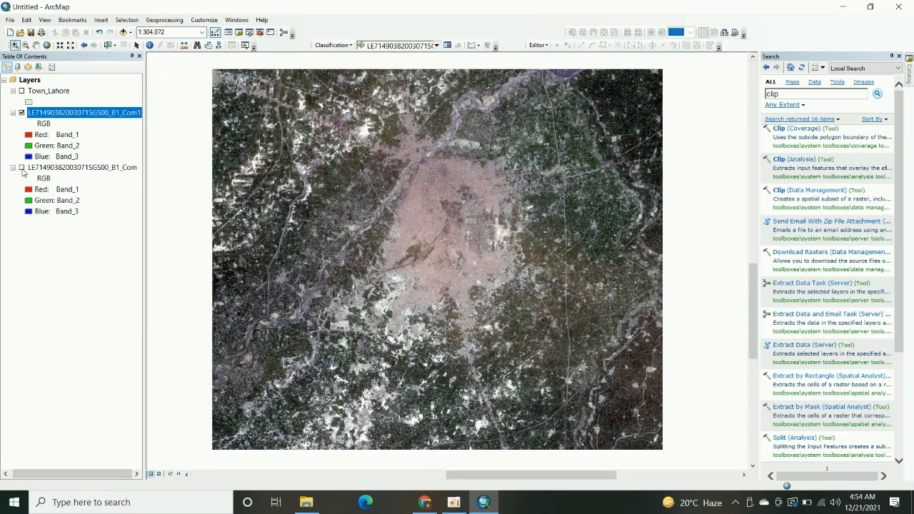
{"action": "left_click", "coordinate": [22, 168]}
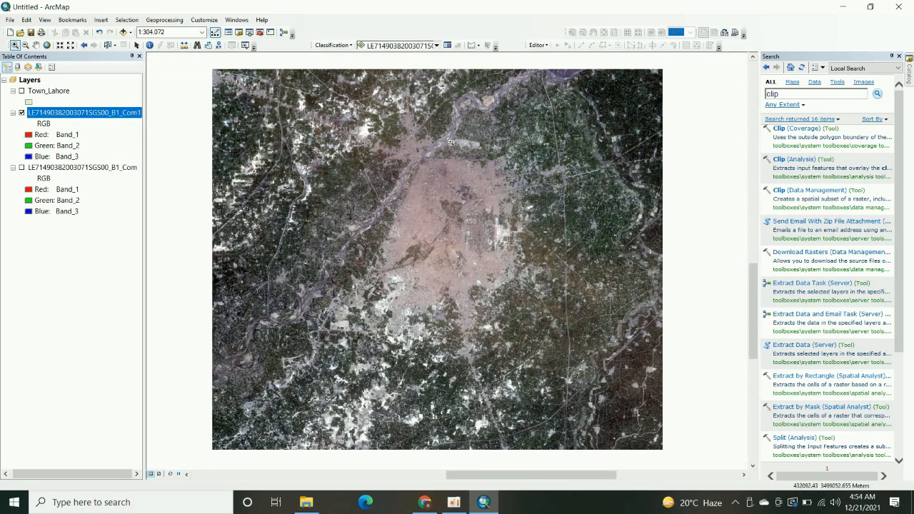
{"action": "left_click", "coordinate": [21, 91]}
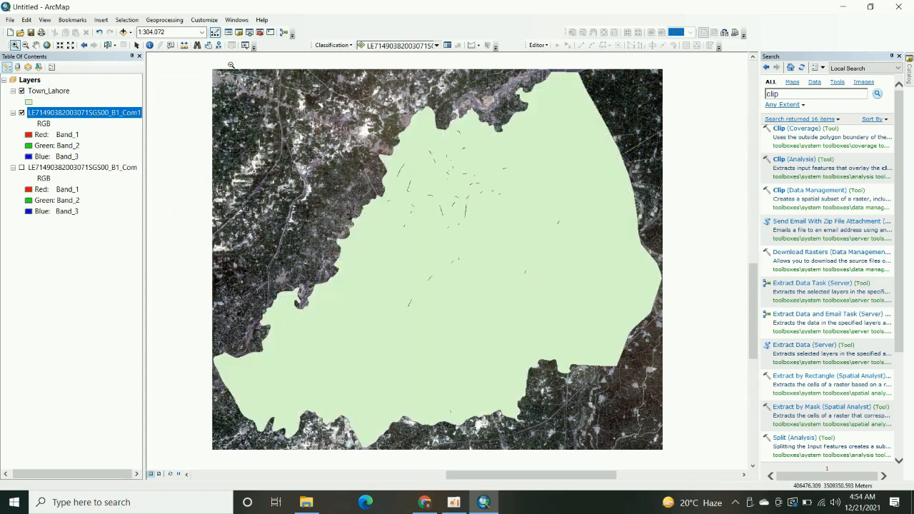
{"action": "left_click", "coordinate": [237, 20]}
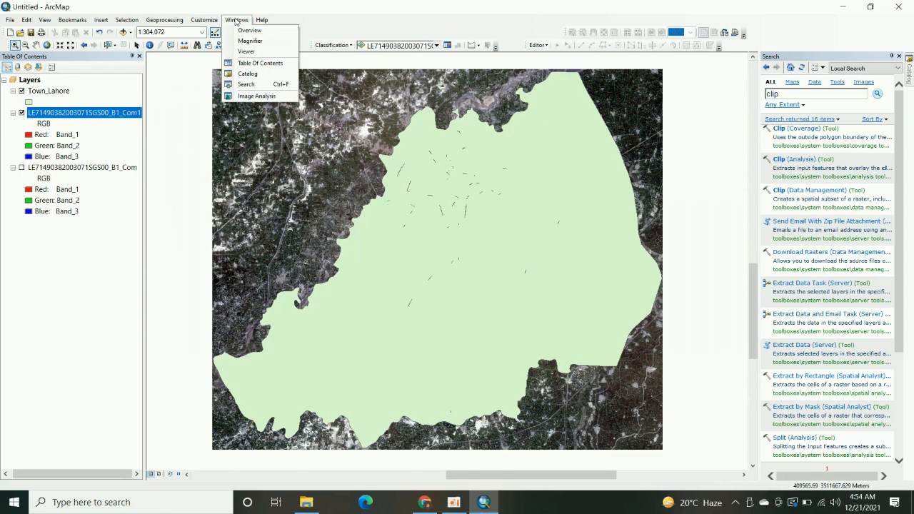
{"action": "left_click", "coordinate": [282, 96]}
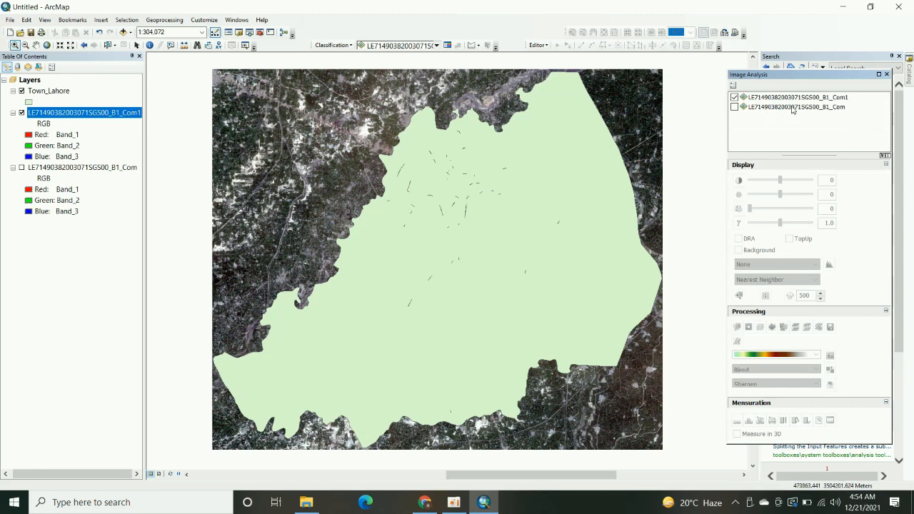
{"action": "left_click", "coordinate": [810, 102]}
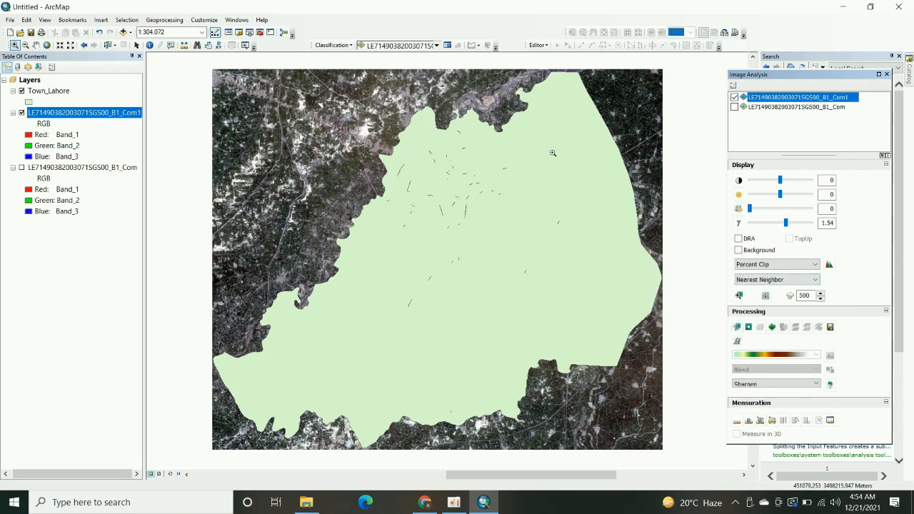
{"action": "left_click", "coordinate": [108, 45]}
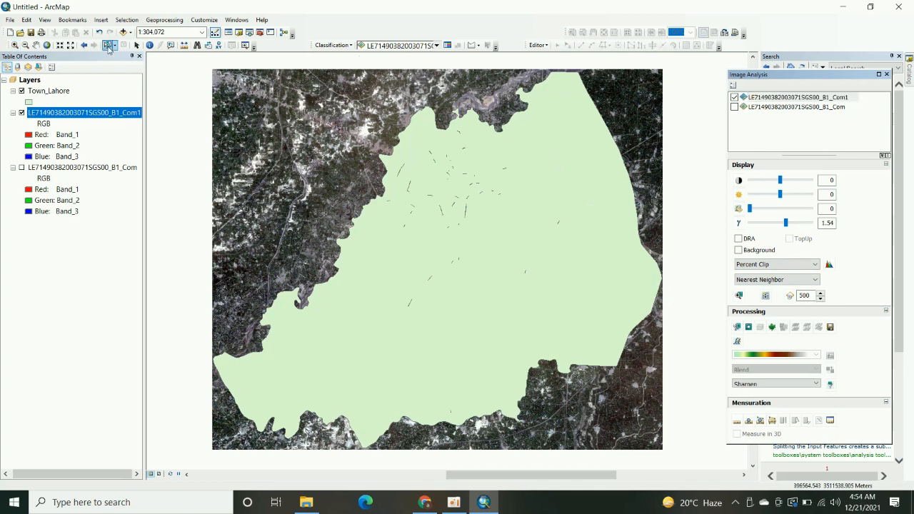
{"action": "left_click", "coordinate": [396, 227]}
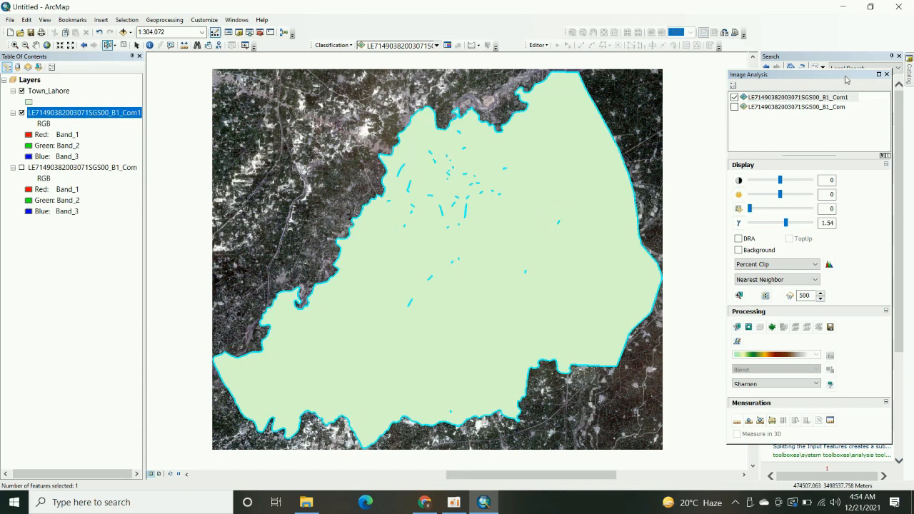
{"action": "left_click", "coordinate": [832, 102]}
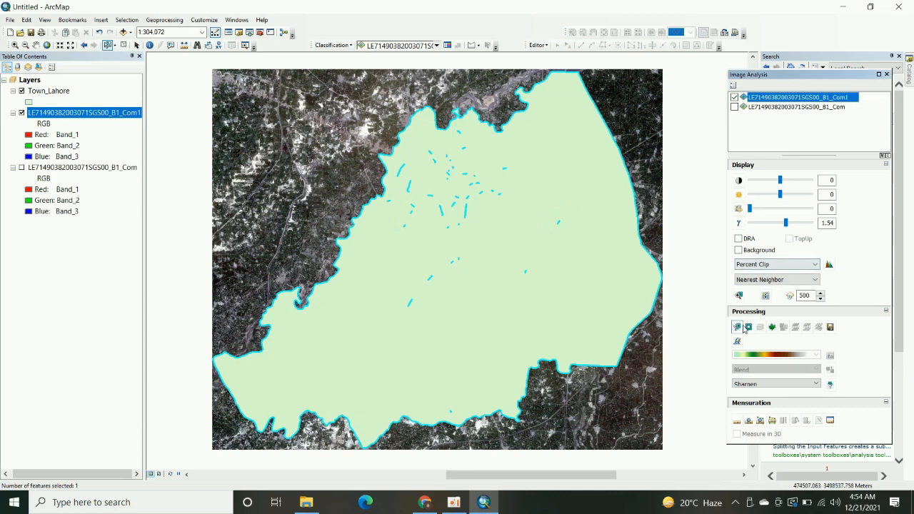
{"action": "left_click", "coordinate": [737, 328]}
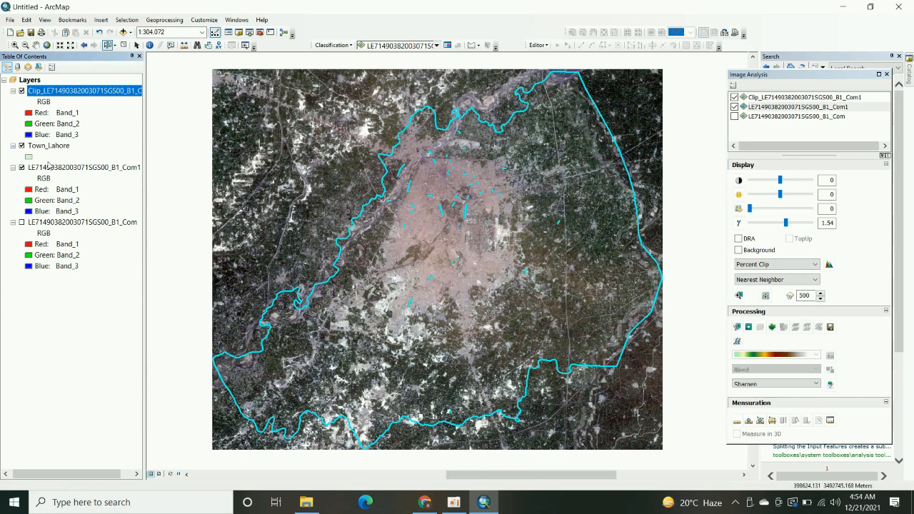
{"action": "left_click", "coordinate": [22, 168]}
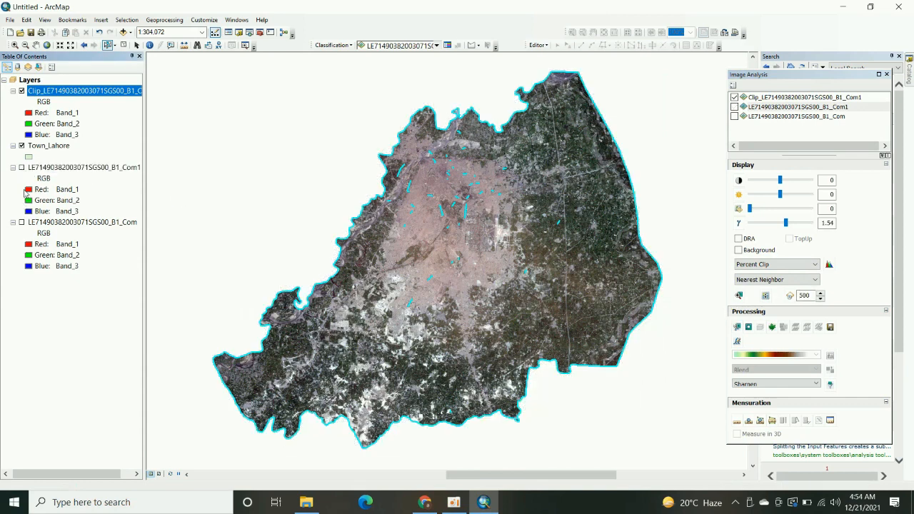